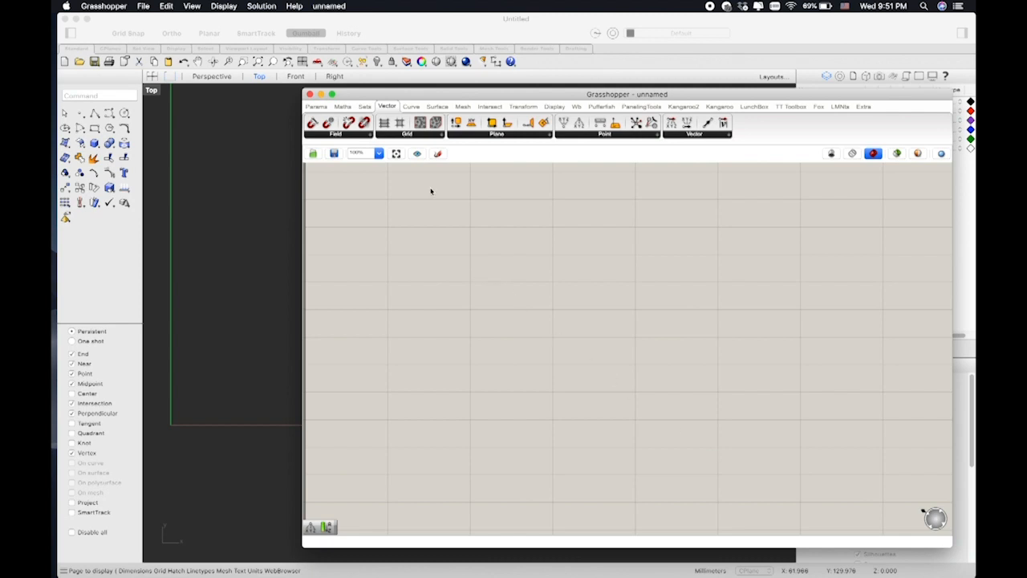
- Add a Rectangular grid component to the canvas and set it near the middle with room for its inputs
left_click(407, 133)
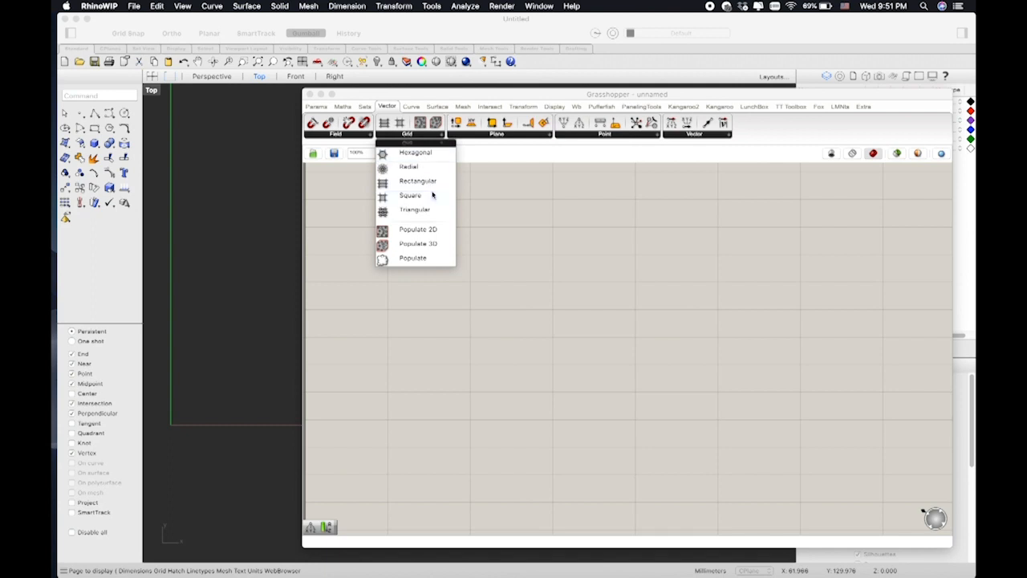
left_click_drag(441, 183, 423, 264)
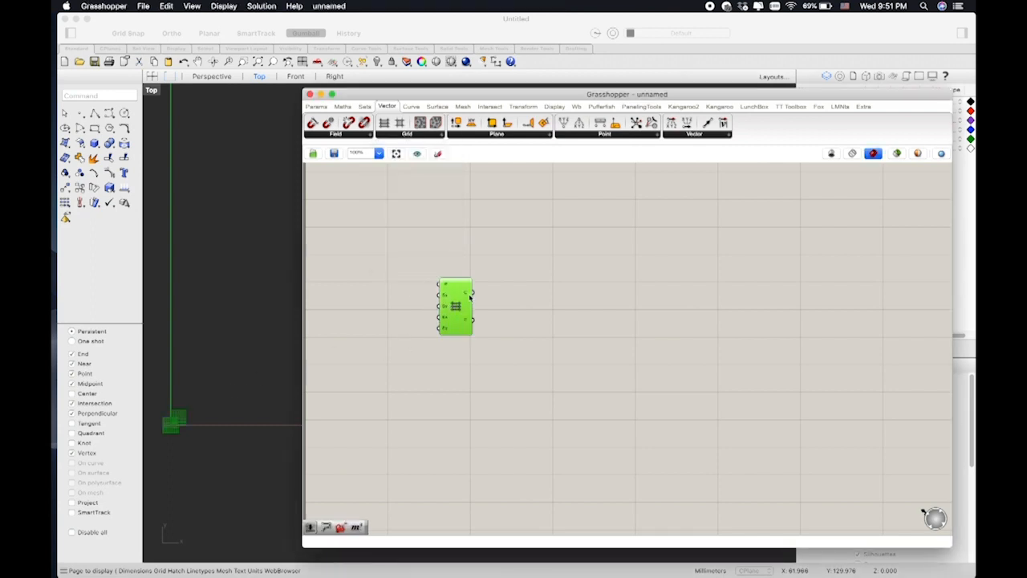
left_click(411, 134)
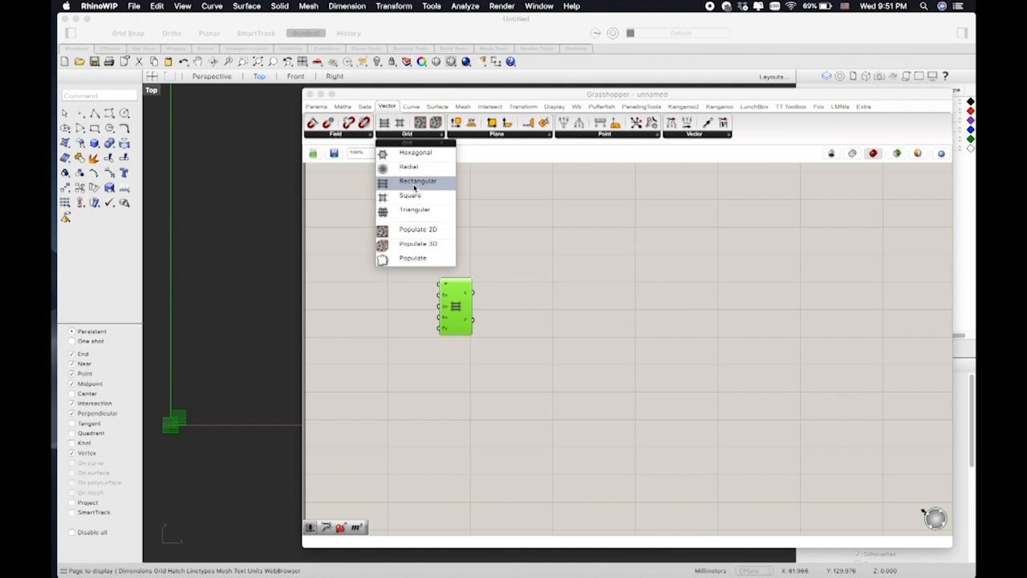
left_click(544, 294)
left_click_drag(456, 305, 475, 313)
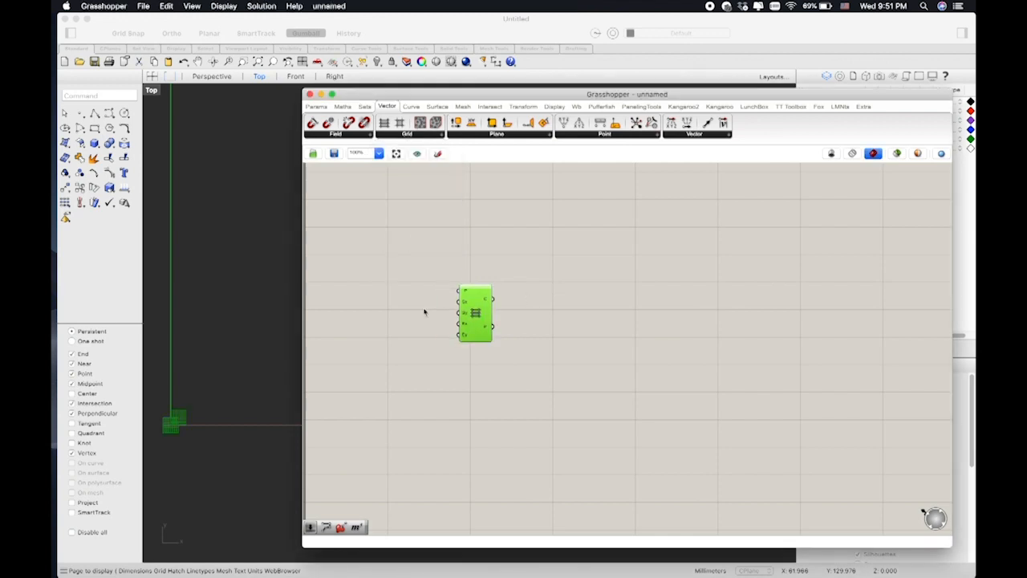
- Create two number sliders set to 3.45 and wire them to the grid's Size X and Size Y inputs
double_click(383, 332)
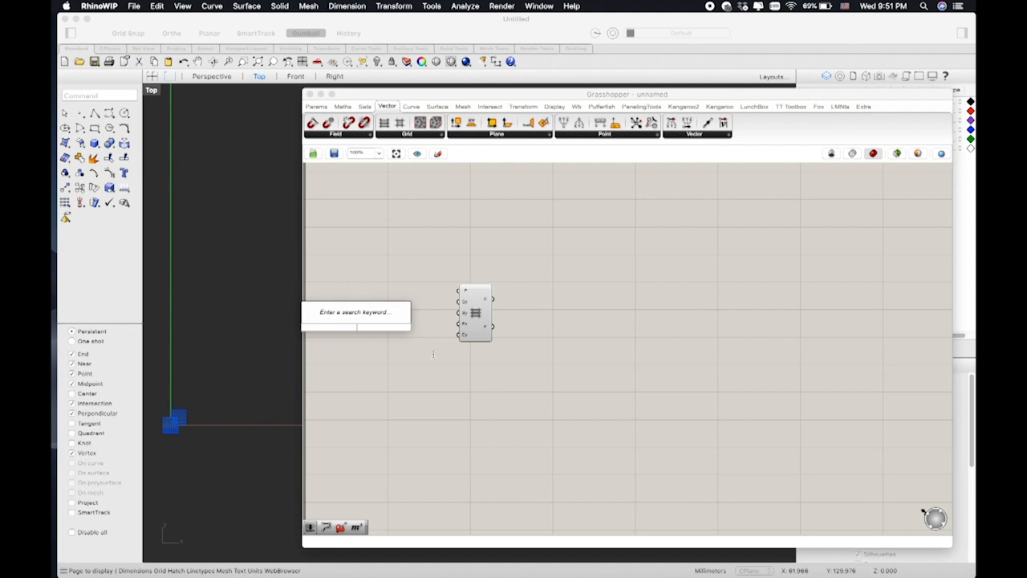
type("3.45")
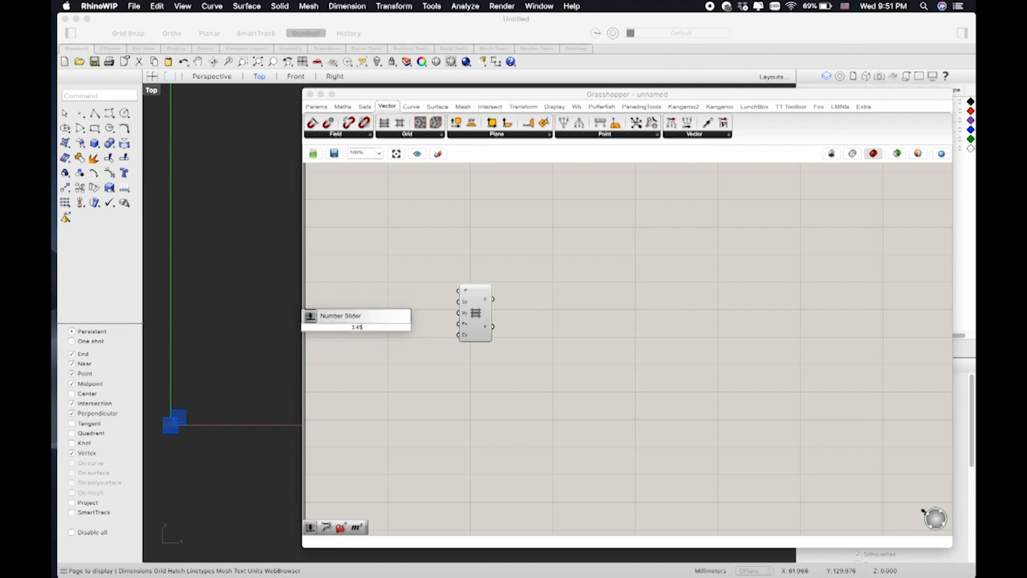
key("Return")
left_click_drag(404, 283, 365, 371)
left_click_drag(383, 330, 408, 314)
left_click(409, 332)
- Create two number sliders set to 15 and wire them to the grid's Extent X and Extent Y inputs
double_click(403, 345)
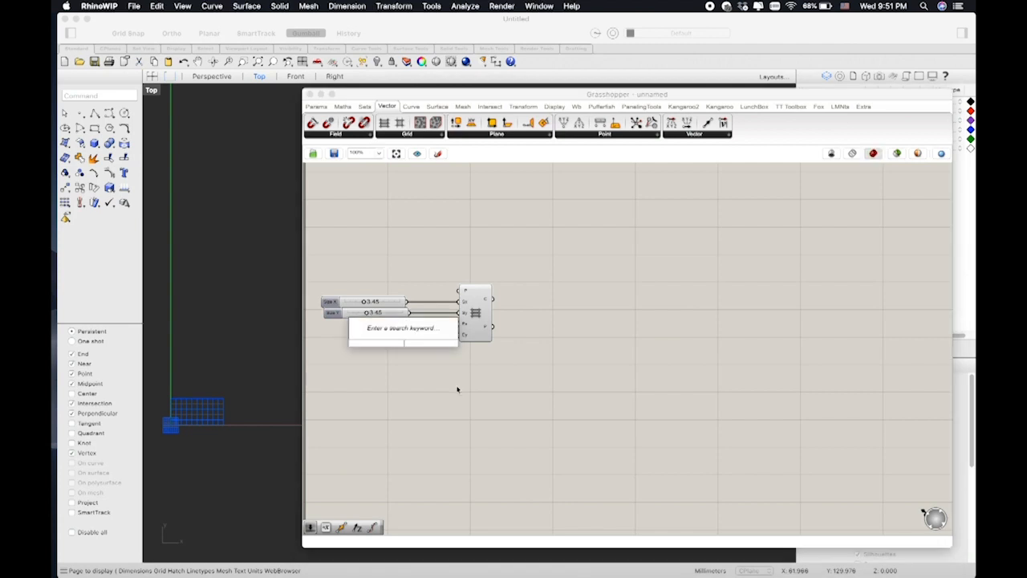
type("15")
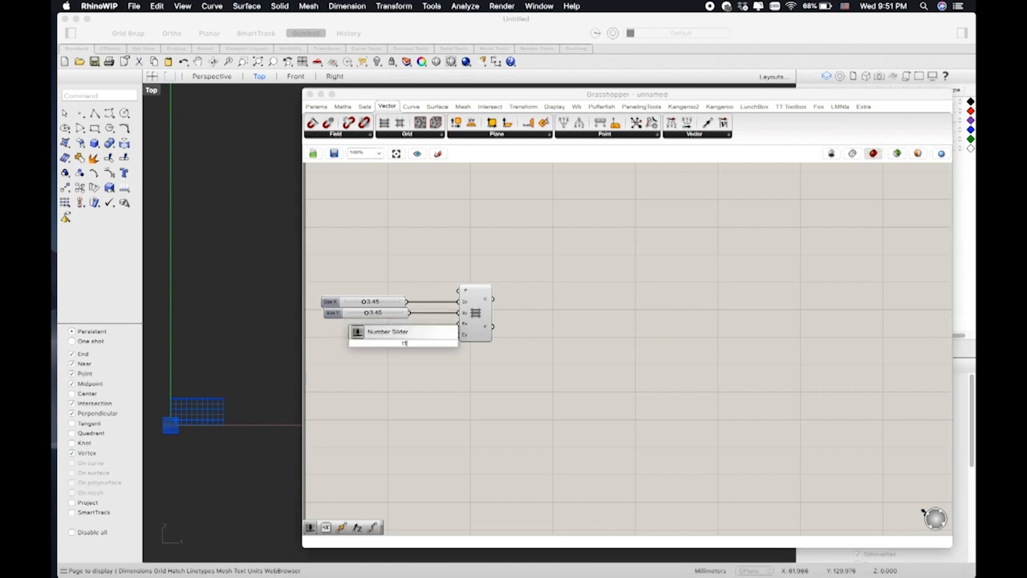
key("Return")
left_click_drag(427, 345, 460, 323)
left_click(419, 372)
- Align the four number sliders in a tidy column and shift the Rectangular grid component slightly down
left_click_drag(418, 376, 392, 295)
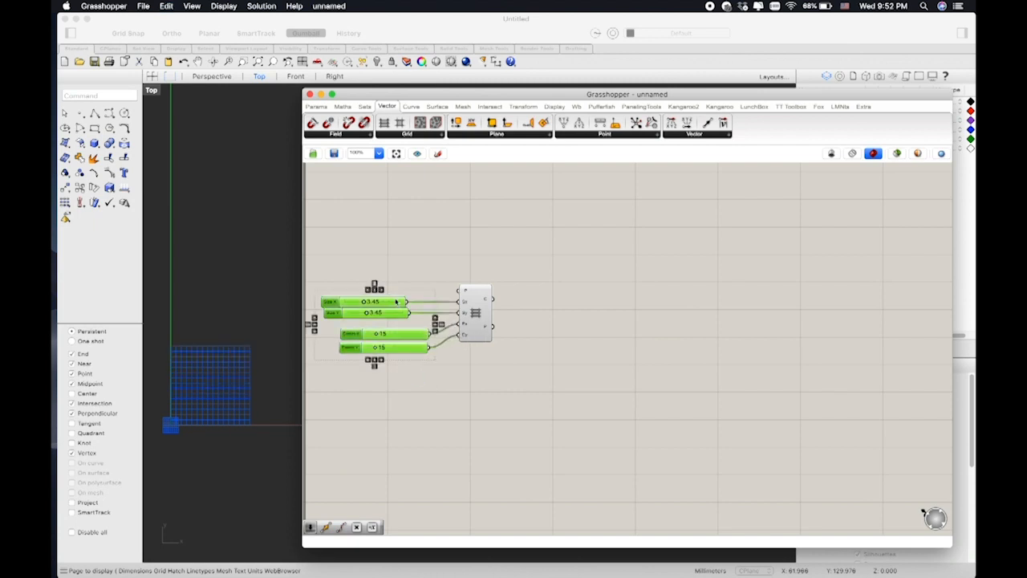
left_click(374, 290)
left_click(413, 303)
left_click(364, 327)
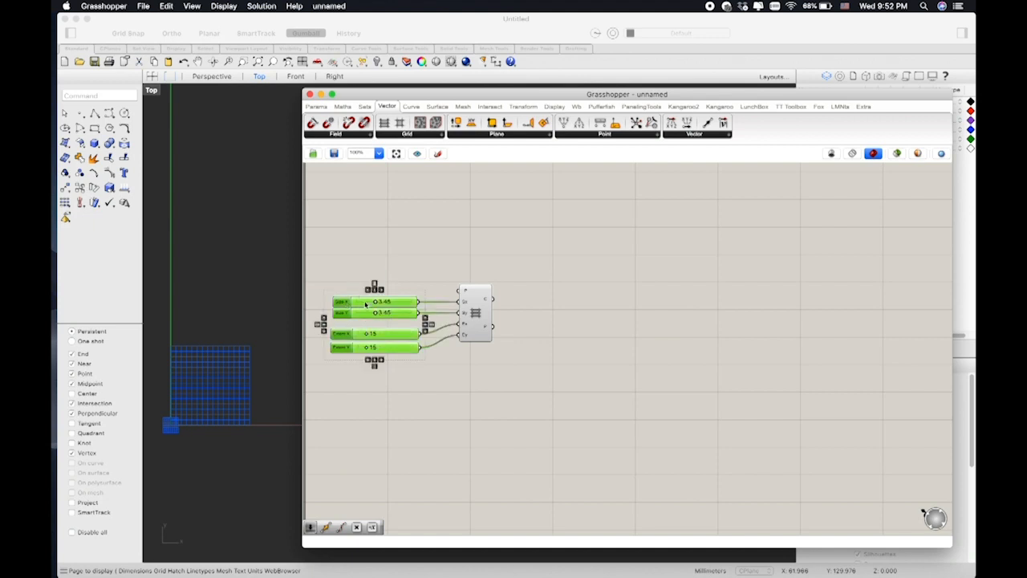
left_click(370, 293)
left_click(424, 267)
left_click_drag(477, 320, 476, 333)
left_click(654, 338)
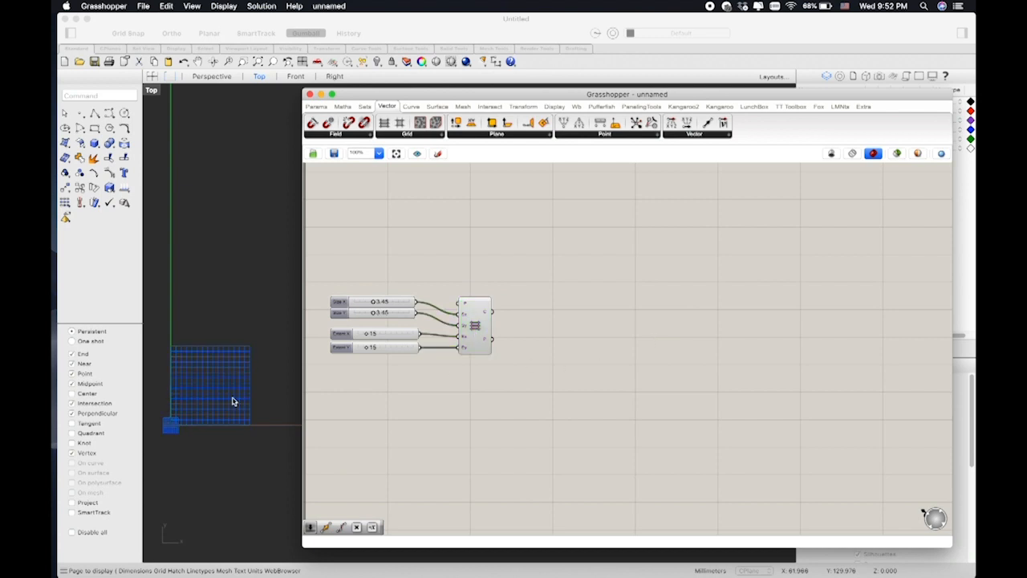
- Narrow and reposition the Grasshopper window to uncover the Rhino viewport, and frame the whole grid in the Top view
scroll(215, 394, "down", 2)
scroll(215, 393, "up", 3)
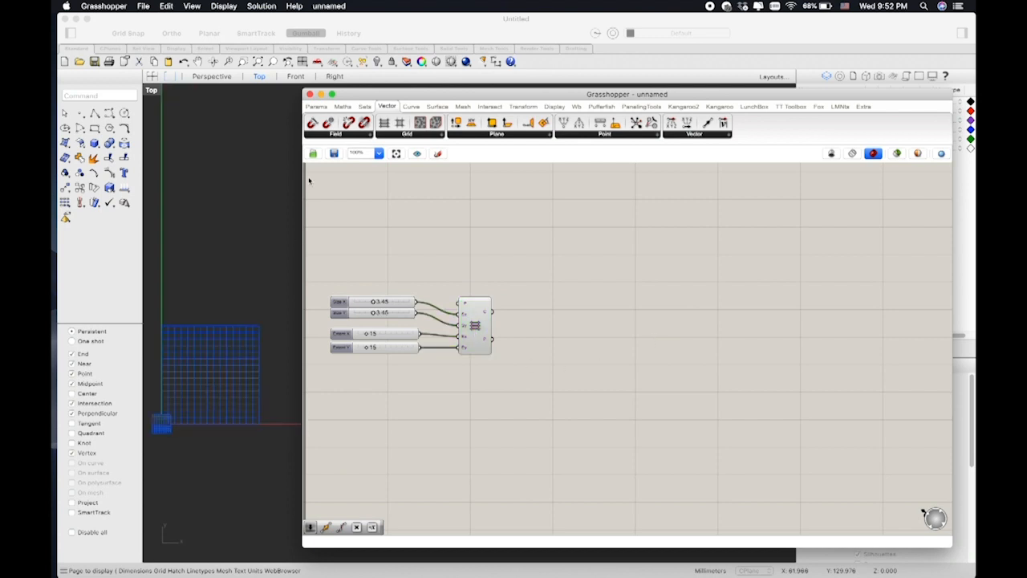
left_click_drag(304, 178, 433, 182)
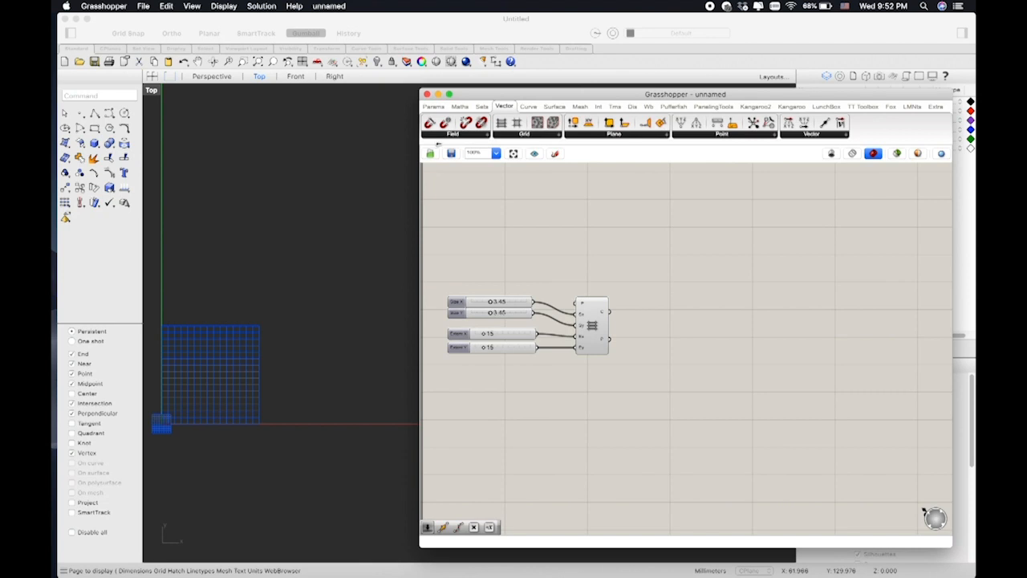
left_click_drag(482, 99, 489, 86)
scroll(314, 305, "up", 5)
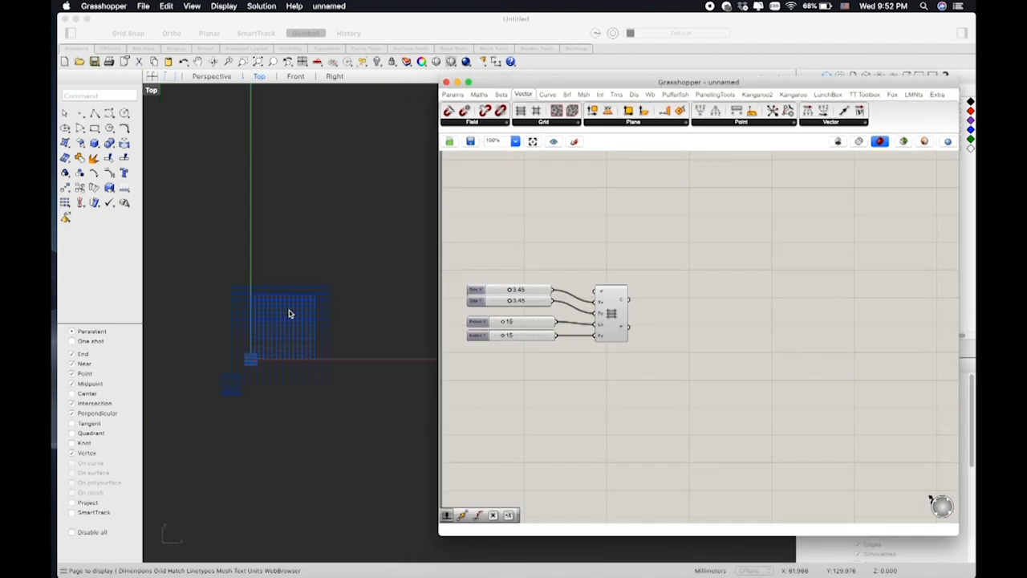
right_click_drag(284, 316, 286, 296)
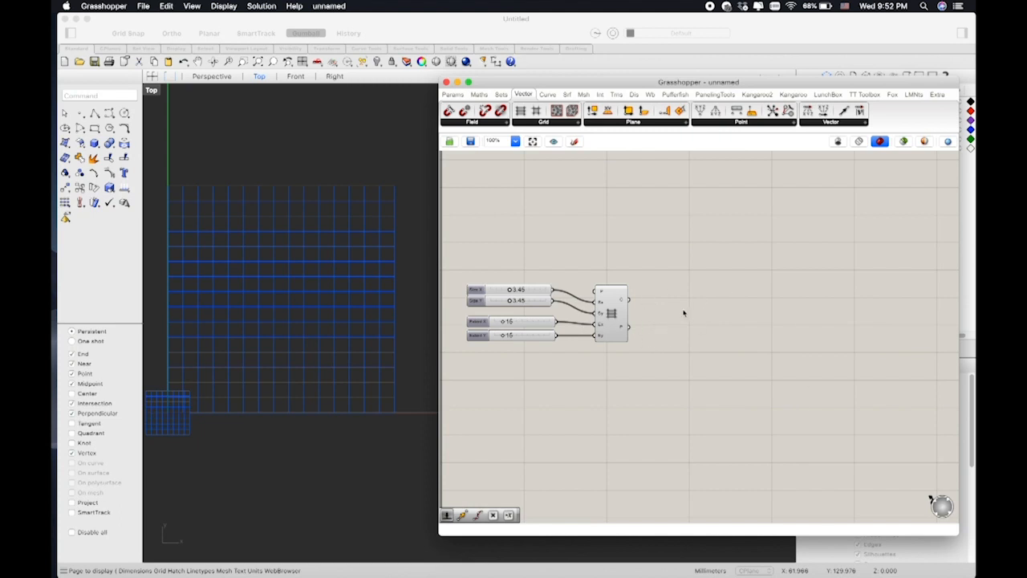
- Add a Flip Matrix component and wire the grid's Points output into it
double_click(651, 377)
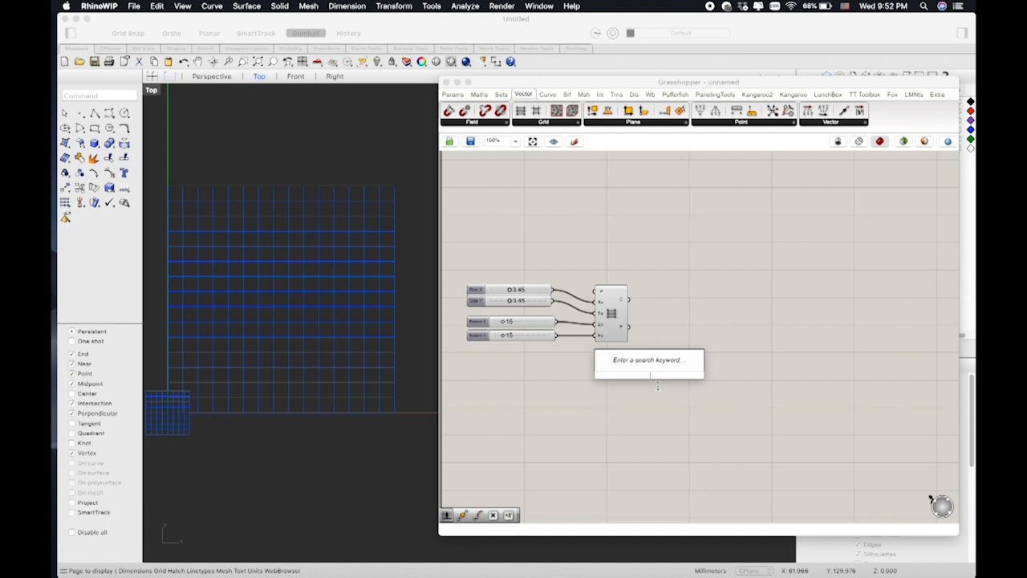
type("flip matri")
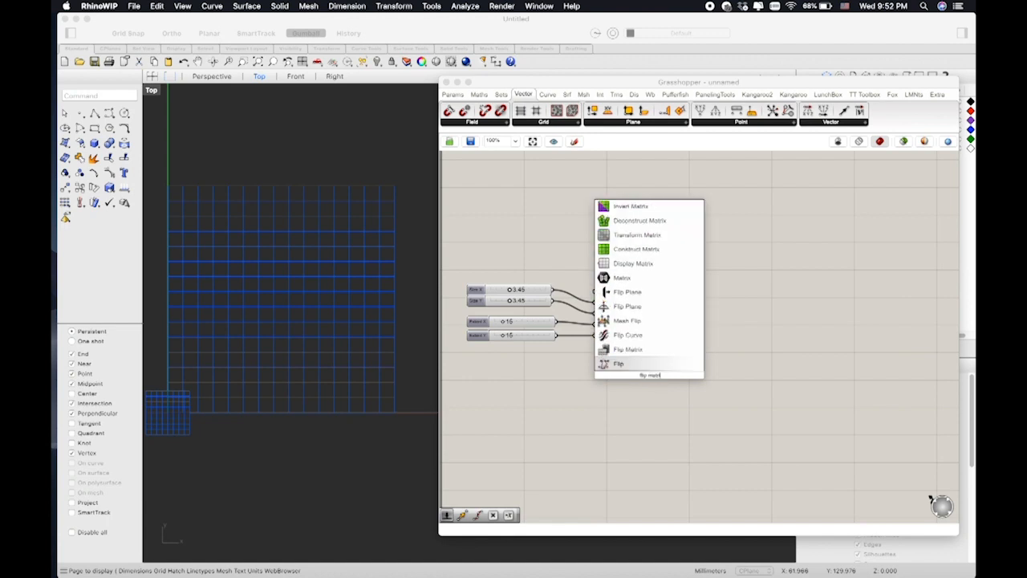
key("Return")
left_click_drag(629, 327, 702, 333)
- Add a Point parameter below the wire and connect the grid's Points output to it
left_click(650, 367)
double_click(654, 373)
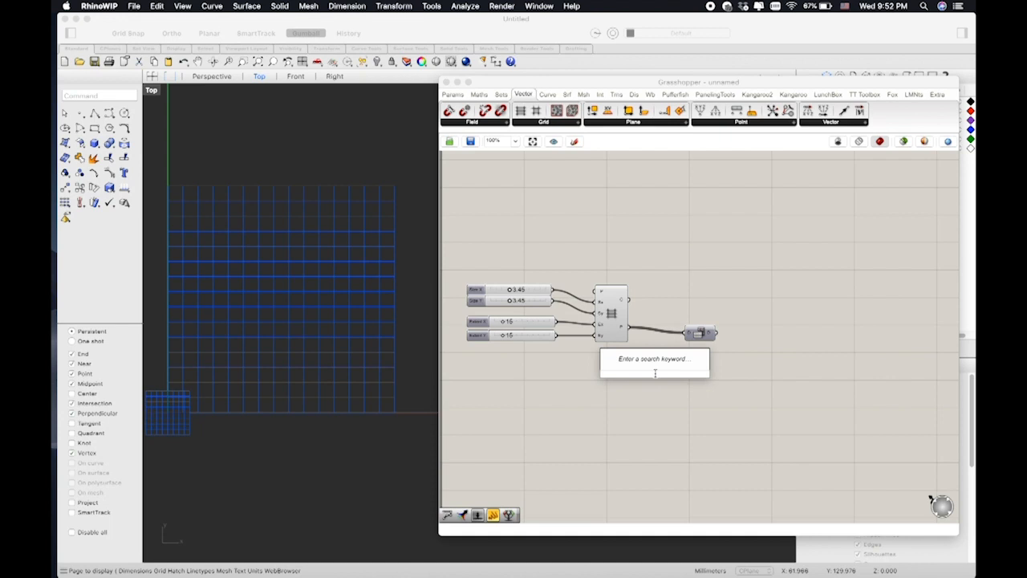
type("point")
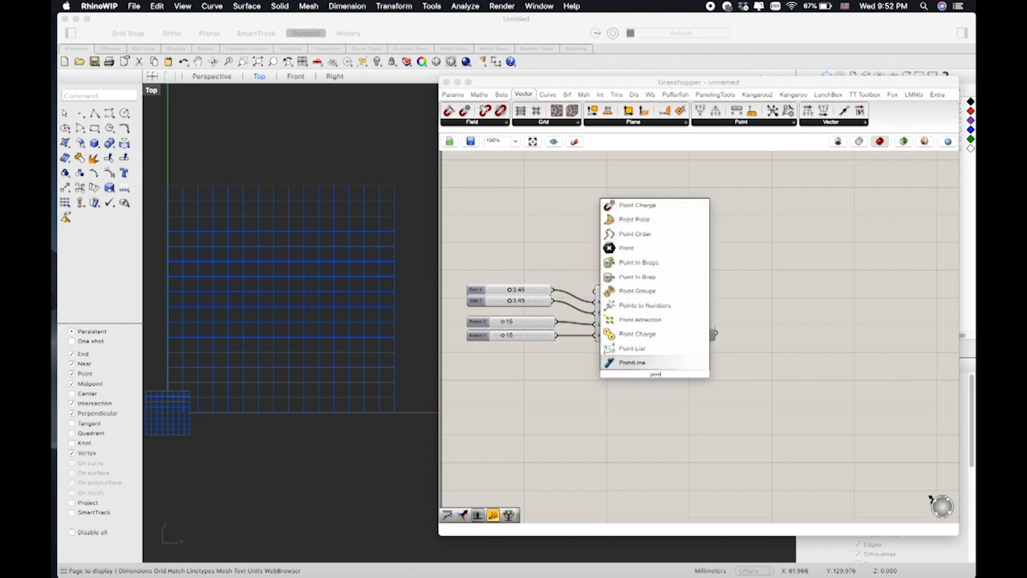
key("Return")
left_click_drag(628, 327, 650, 350)
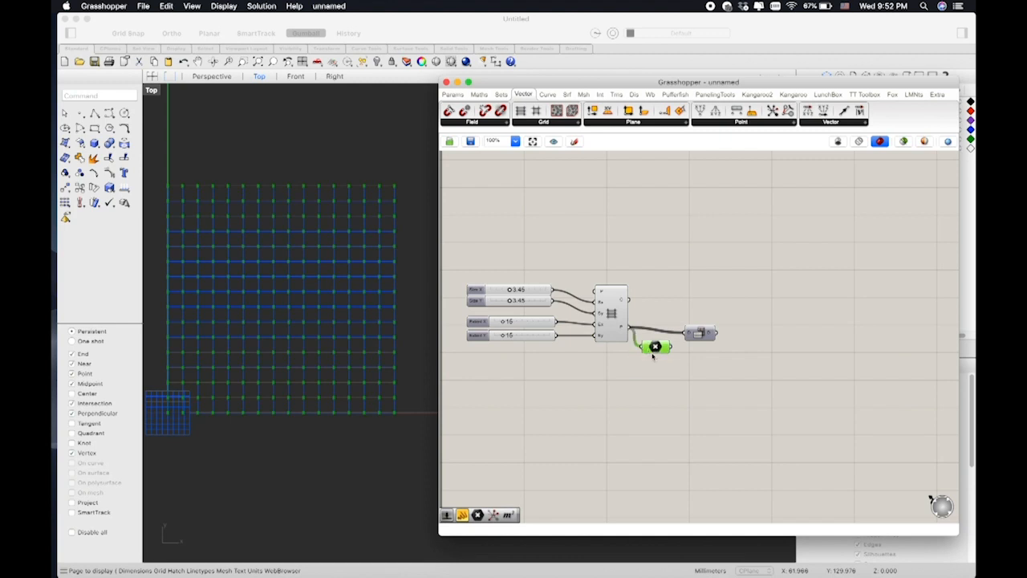
- Simplify the Point parameter's data tree and feed it into the Flip Matrix component
right_click(653, 357)
left_click(679, 462)
left_click_drag(660, 342, 661, 345)
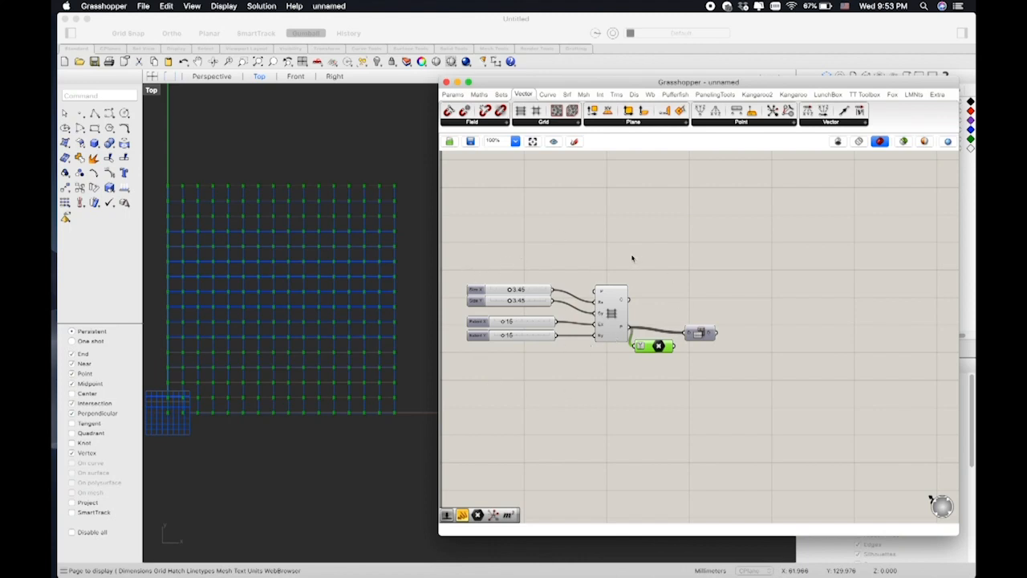
left_click_drag(674, 346, 705, 337)
left_click(662, 338)
- Add a Merge component and wire the grid points into D1 and the Flip Matrix output into D2
double_click(662, 336)
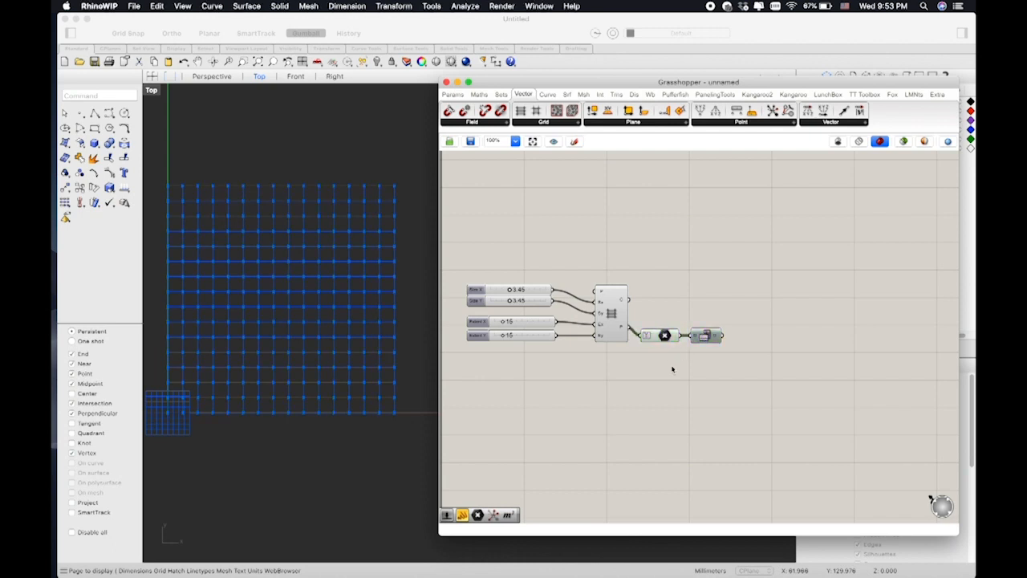
type("merge")
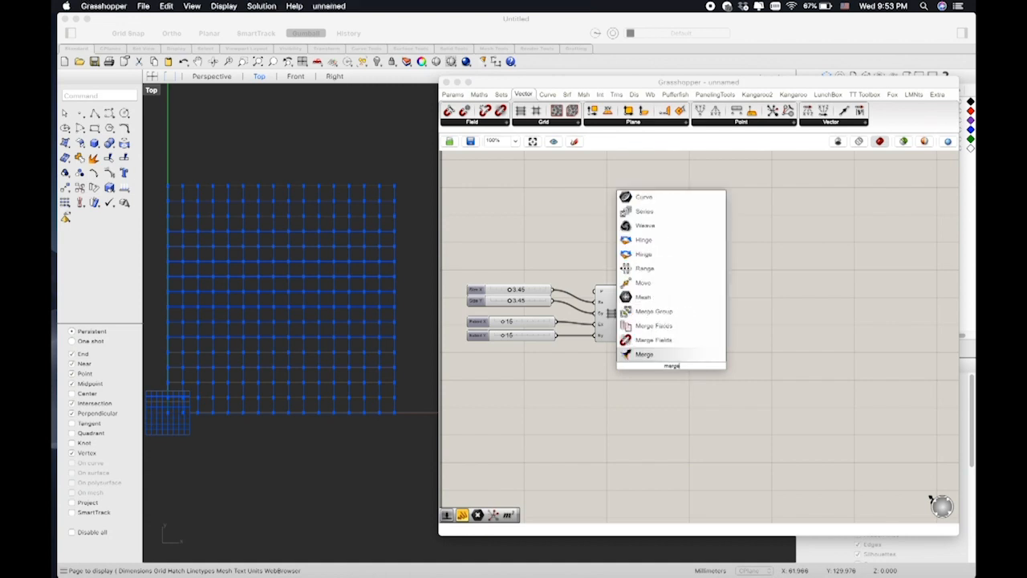
key("Return")
left_click_drag(672, 366, 775, 330)
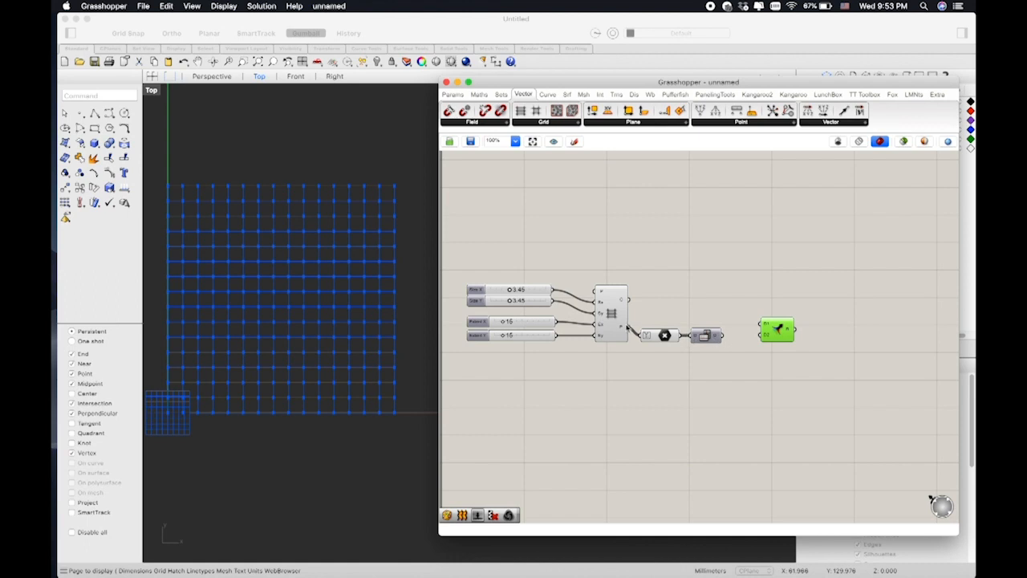
left_click_drag(632, 332, 762, 329)
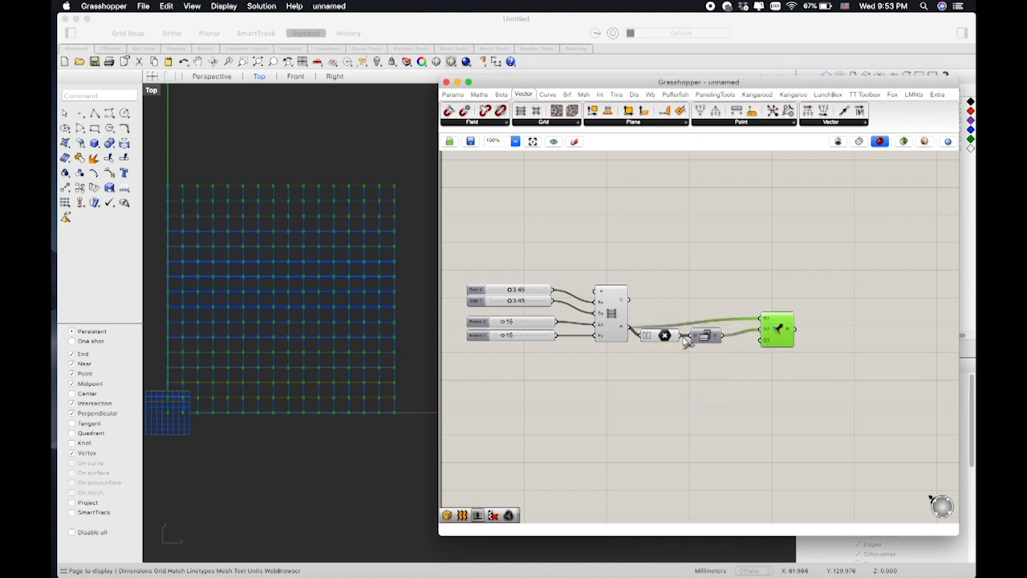
mouse_move(666, 335)
left_mouse_down()
mouse_move(659, 343)
mouse_move(762, 324)
mouse_move(660, 340)
mouse_move(659, 325)
left_mouse_up()
- Add a PolyLine component and connect the Merge result to its vertices input
double_click(814, 341)
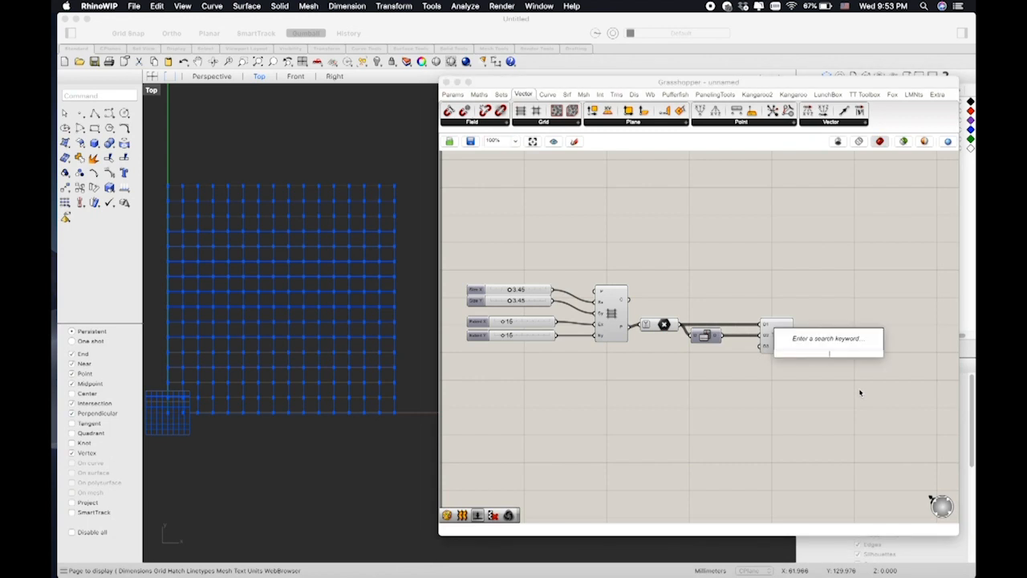
type("polyline")
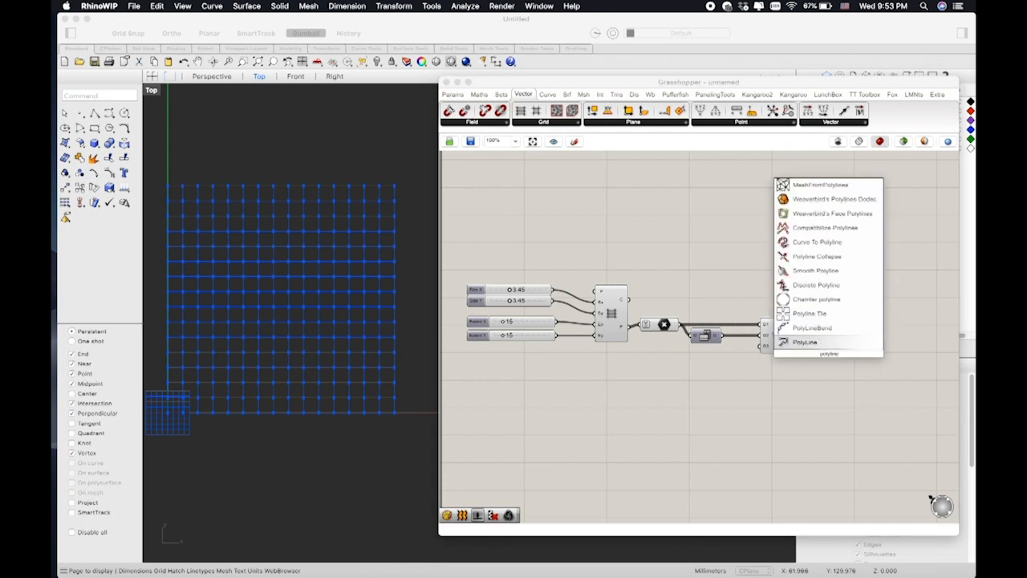
left_click(823, 344)
left_click_drag(794, 335, 827, 336)
- Rearrange the Point and Flip Matrix components below the wire running from the grid's Points output to Merge
left_click(724, 361)
left_click_drag(708, 338, 713, 347)
left_click(714, 347)
left_click_drag(629, 325, 765, 345)
left_click_drag(664, 325, 668, 338)
left_click(702, 341)
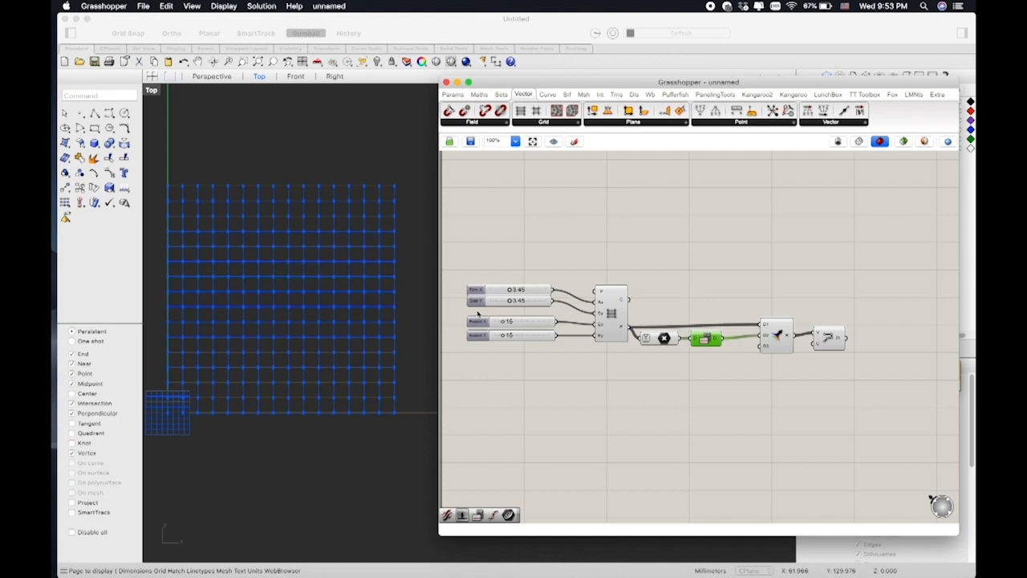
- Turn off the preview of the Rectangular grid, Point and Merge components
left_click(616, 319)
right_click(616, 319)
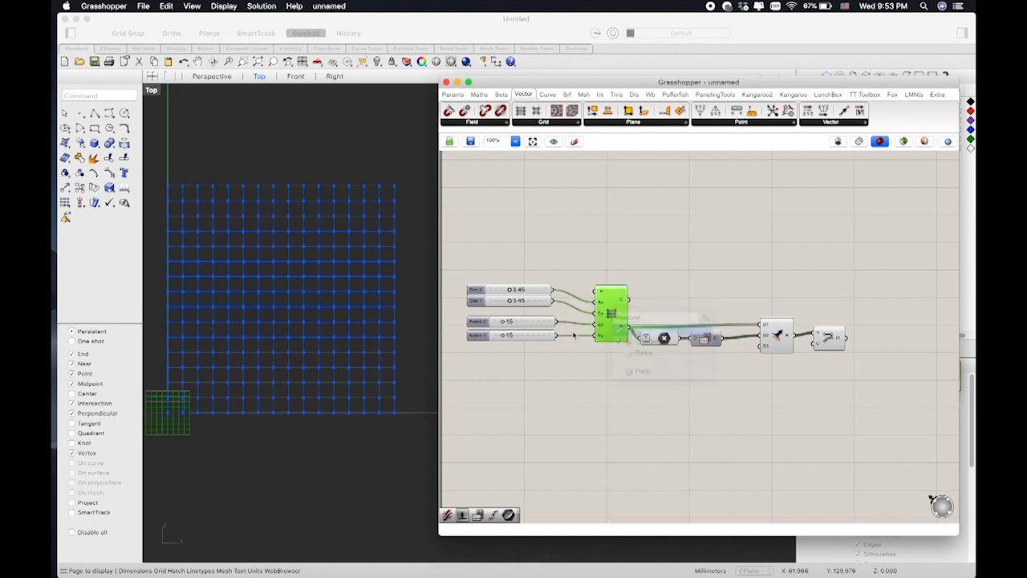
left_click(618, 327)
left_click(664, 337)
right_click(665, 339)
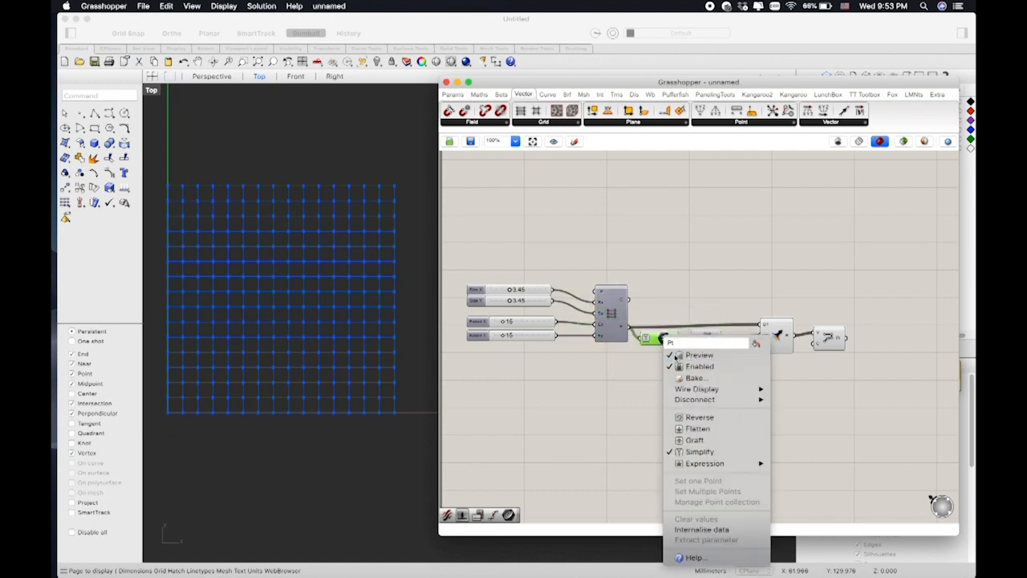
left_click(688, 355)
left_click(769, 343)
right_click(768, 343)
left_click(802, 355)
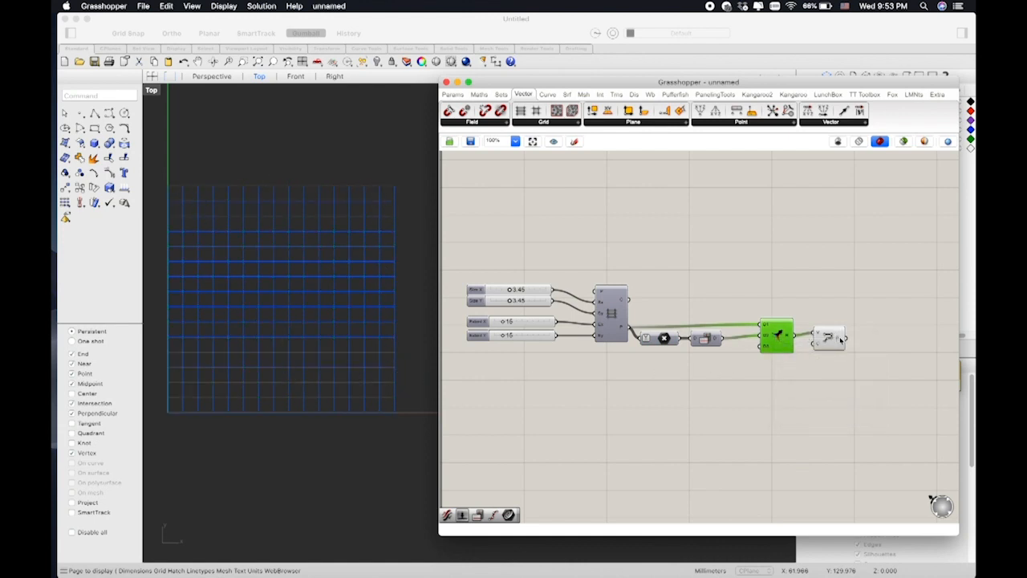
- Add a panel below the PolyLine component and connect the PolyLine output to it
double_click(827, 380)
type("//")
key("Return")
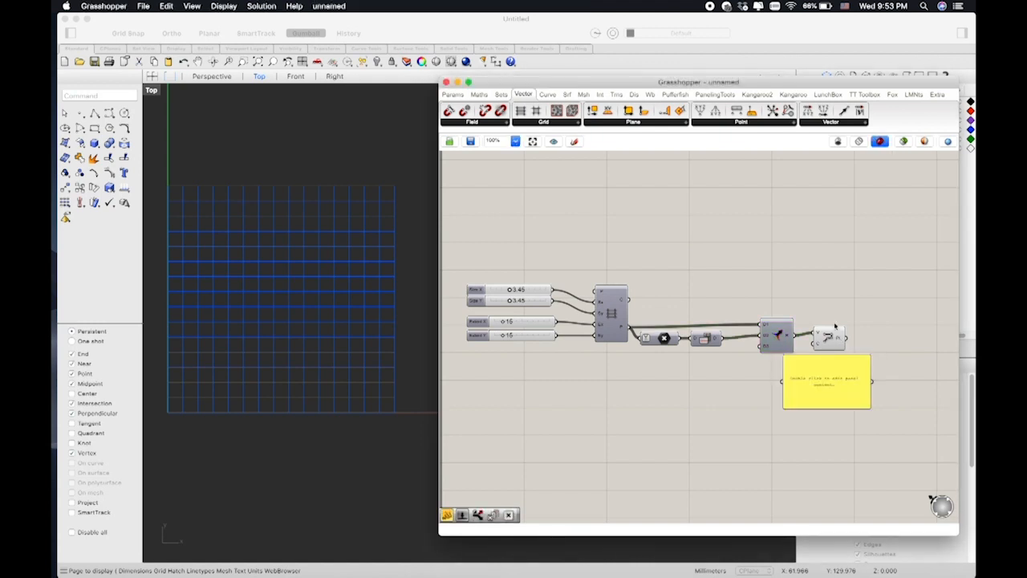
left_click_drag(846, 338, 786, 381)
right_click_drag(837, 419, 763, 422)
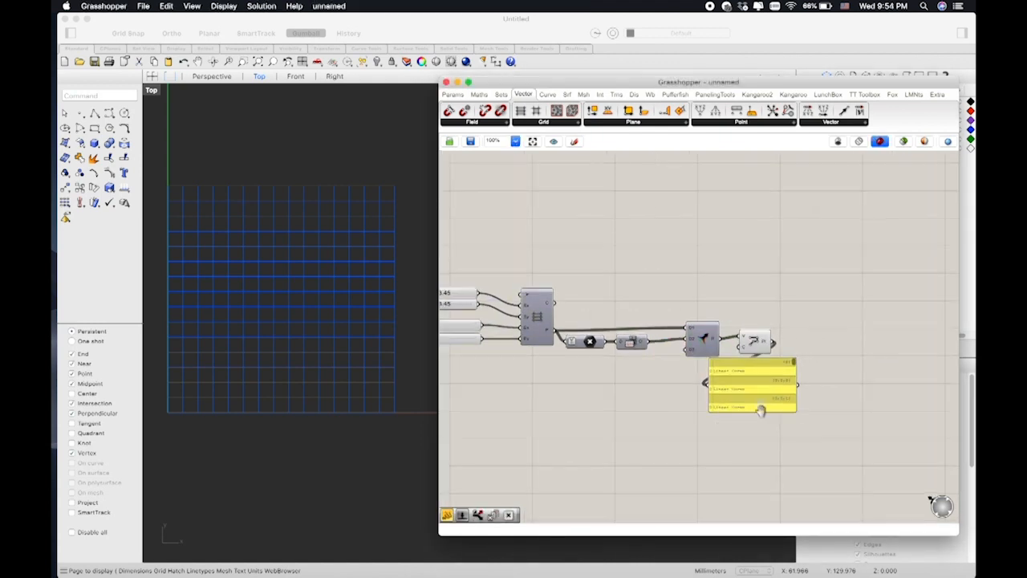
- Enlarge the panel, place it above the Merge component, and feed it the Merge result for inspection
left_click_drag(760, 409, 760, 467)
left_click_drag(794, 369, 898, 407)
left_click_drag(770, 342, 811, 350)
left_click_drag(812, 303, 707, 198)
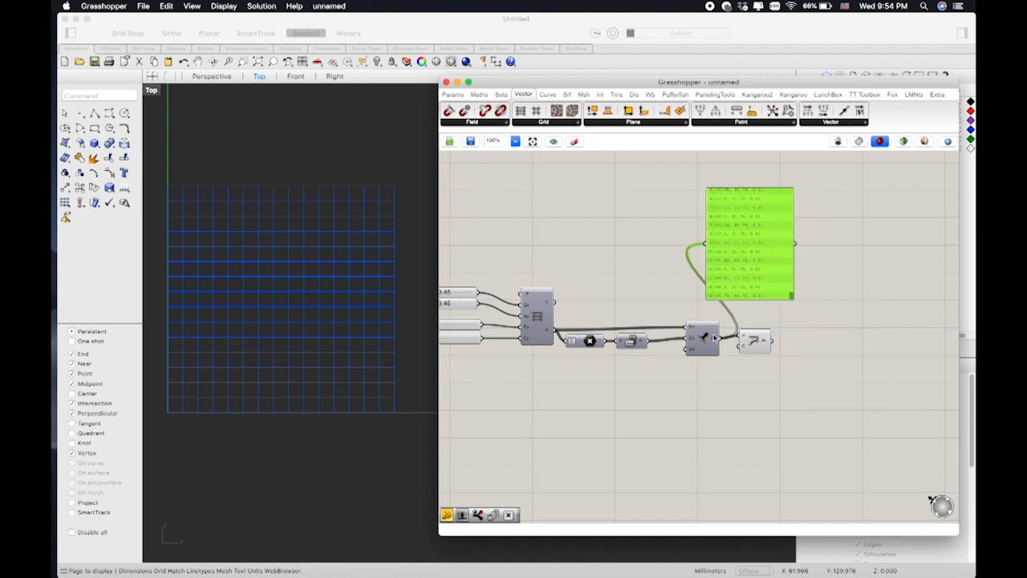
mouse_move(717, 341)
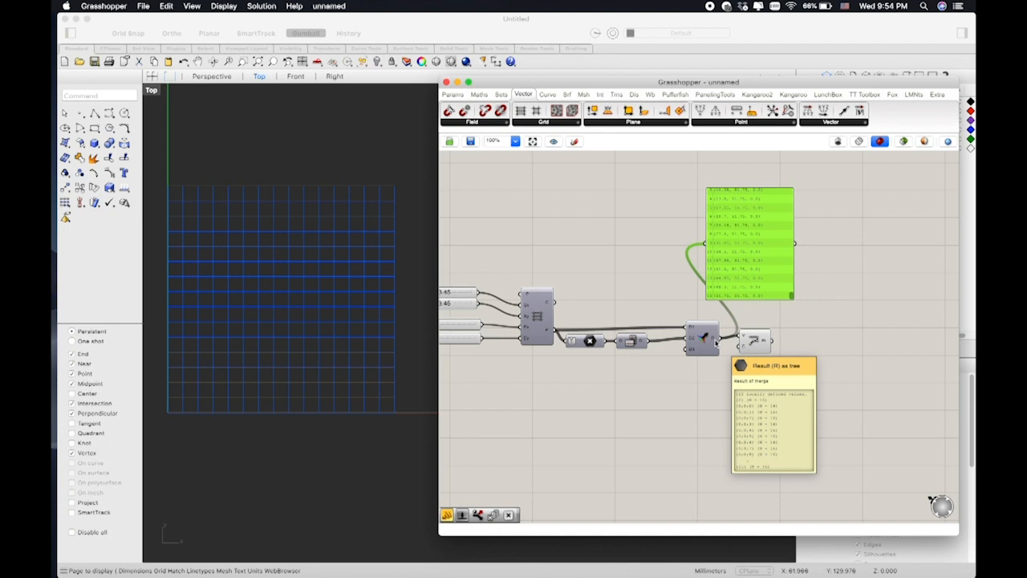
- Delete the panel fed by the Merge result and inspect the Merge output's data tree again
key("Delete")
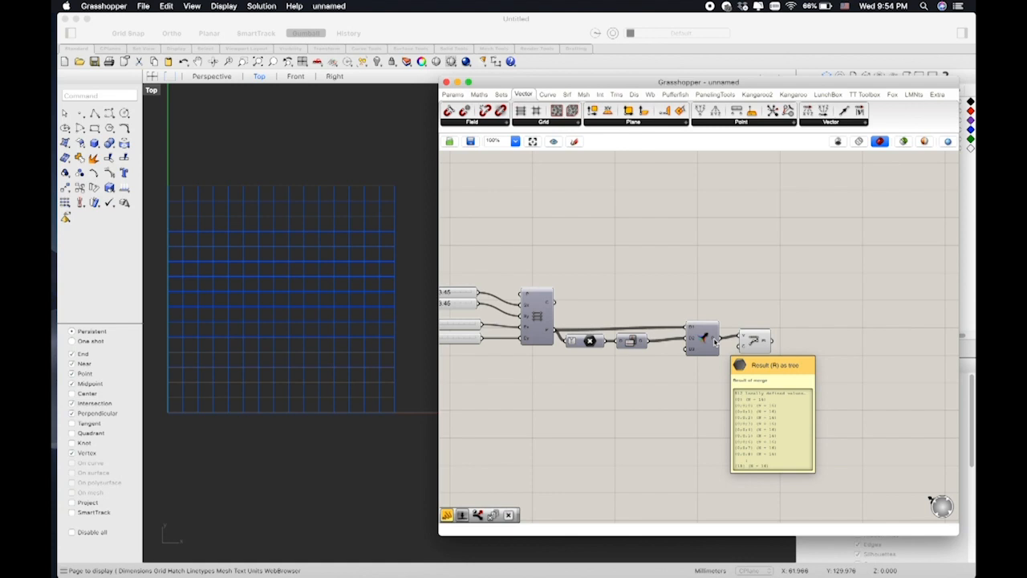
right_click_drag(514, 341, 646, 351)
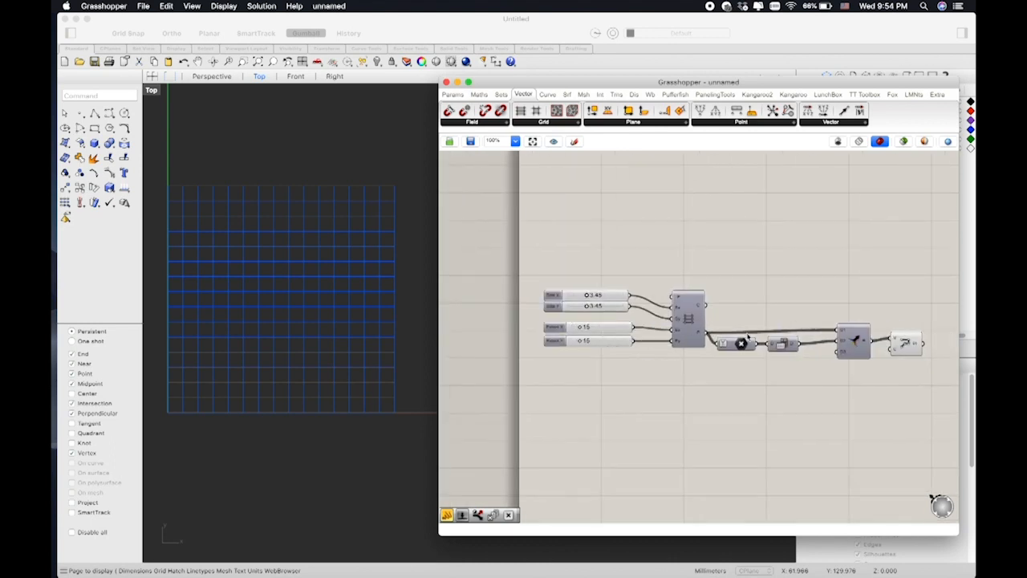
right_click_drag(881, 348, 790, 363)
scroll(760, 350, "up", 1)
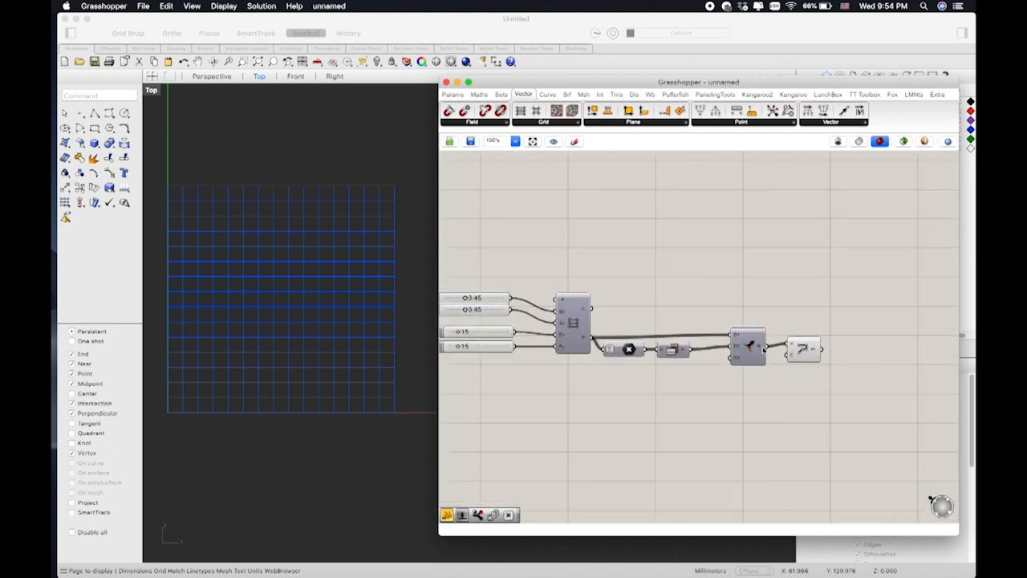
mouse_move(758, 350)
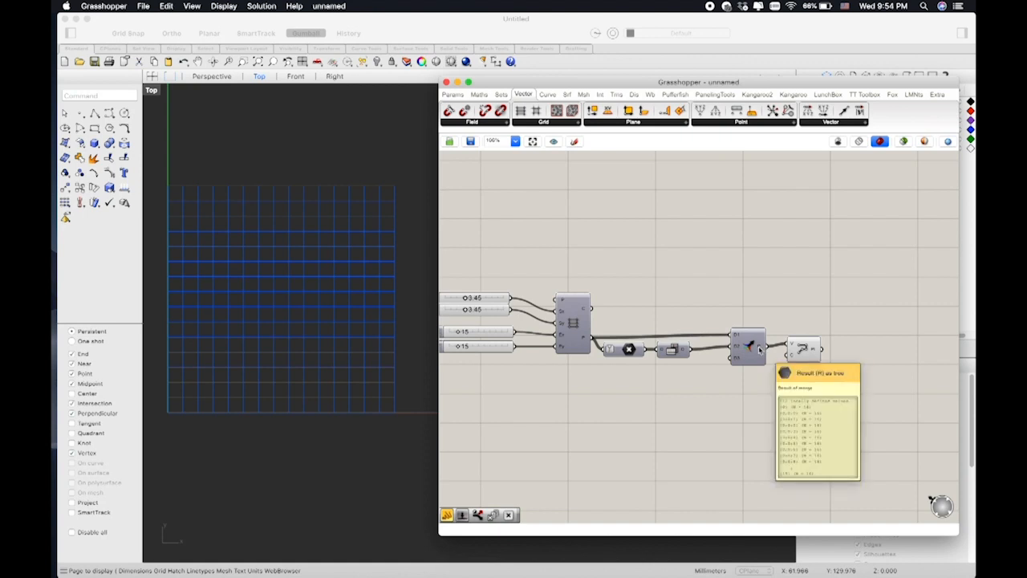
- Set the grid's Extent Y slider to 20 and check the data tree at the Merge result
right_click_drag(693, 408, 798, 404)
left_click_drag(562, 347, 569, 347)
mouse_move(863, 345)
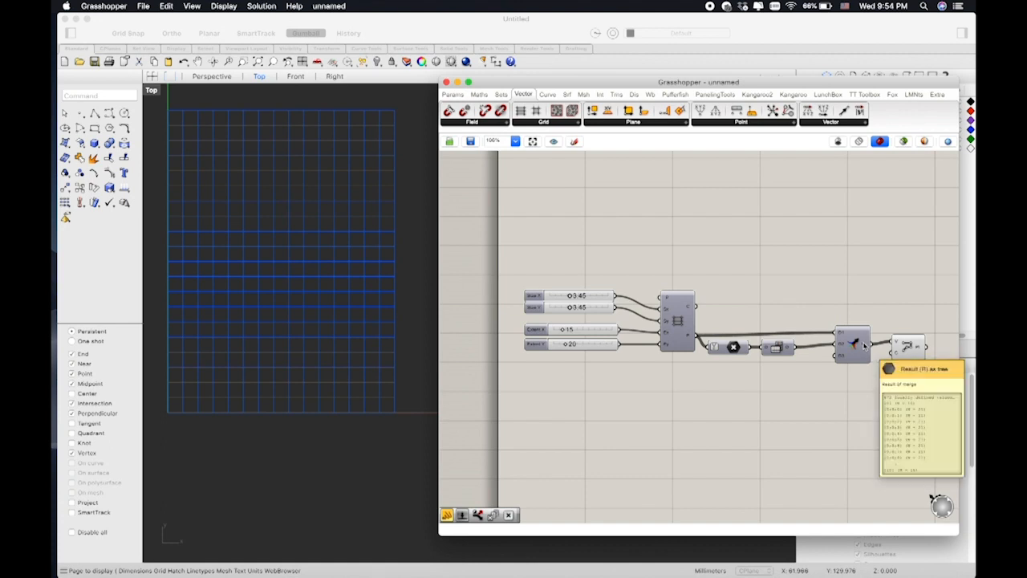
scroll(777, 408, "right", 3)
left_click(781, 352)
right_click_drag(741, 385, 702, 393)
left_click(803, 320)
scroll(762, 409, "down", 1)
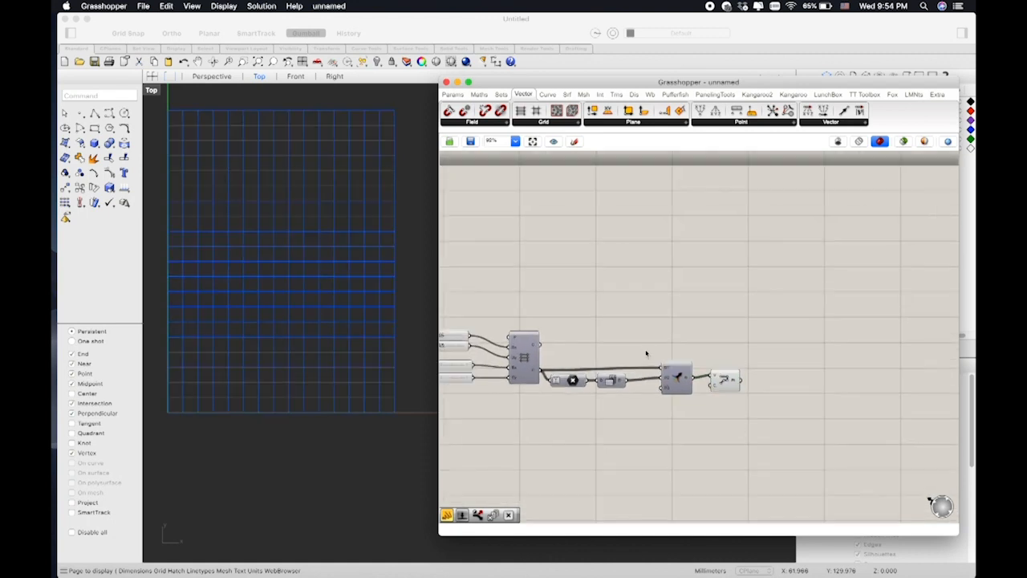
scroll(751, 343, "right", 1)
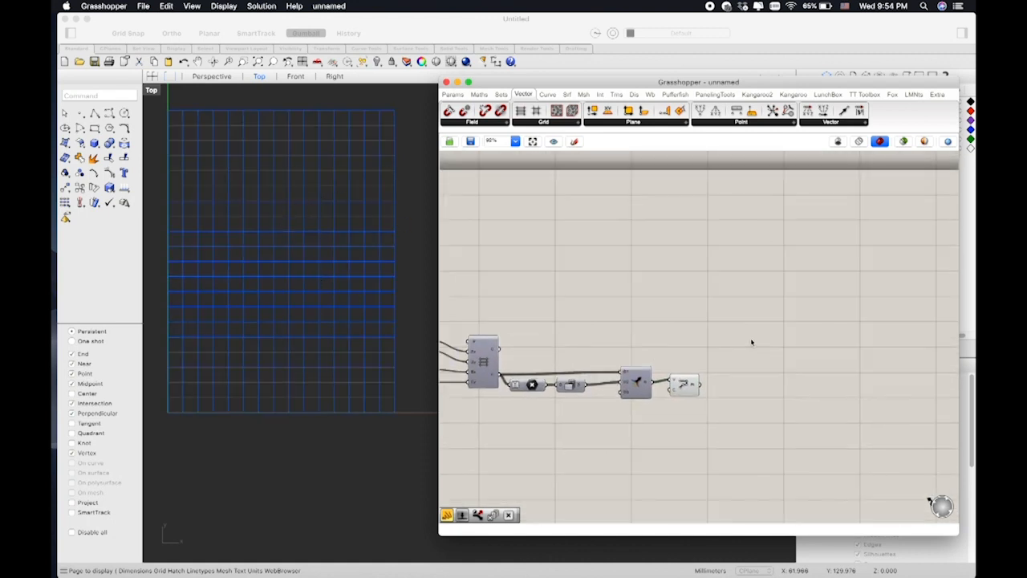
- Add a Bounding Box component, feed it the PolyLine output as content, and place it above the Merge component
double_click(736, 336)
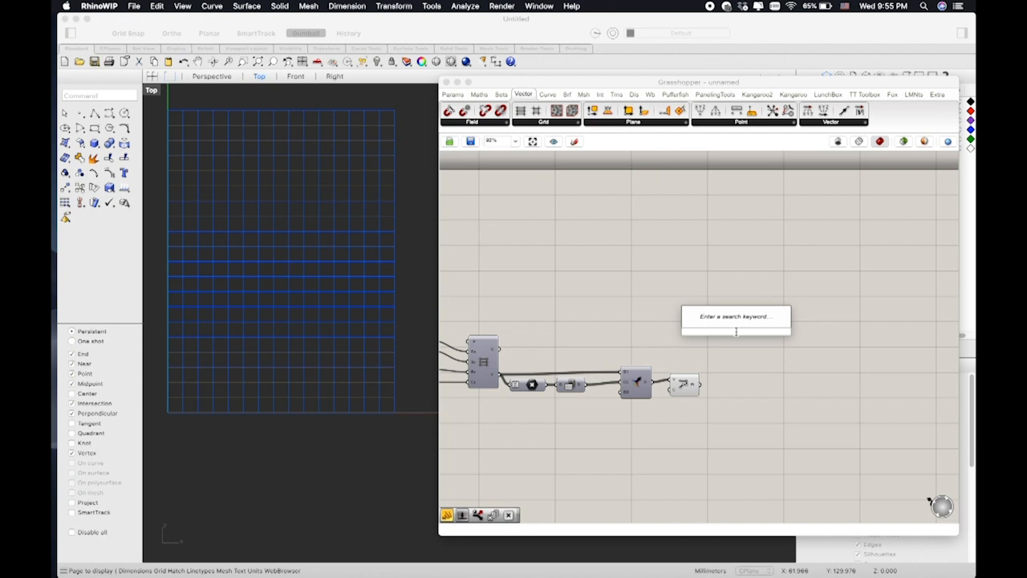
type("bound")
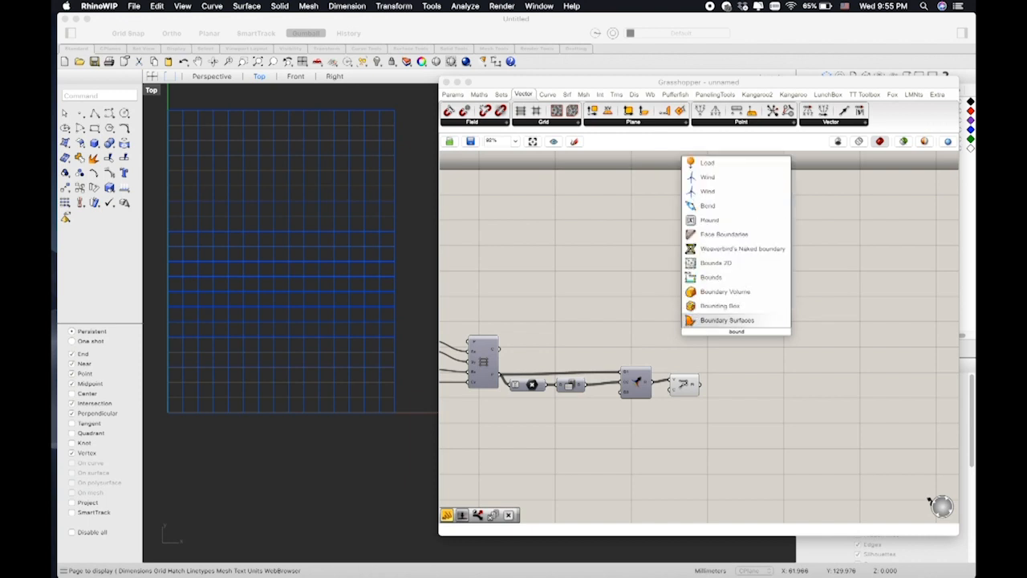
key("Up")
key("Return")
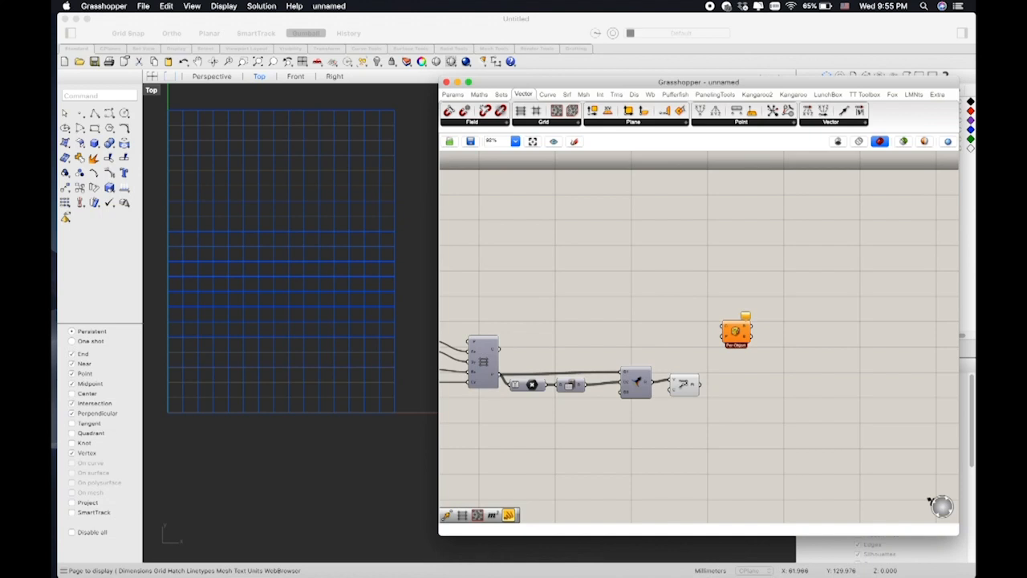
left_click_drag(701, 385, 726, 328)
left_click_drag(728, 330, 631, 255)
- Flatten the Bounding Box's content input and switch the component to Union Box mode
right_click(633, 254)
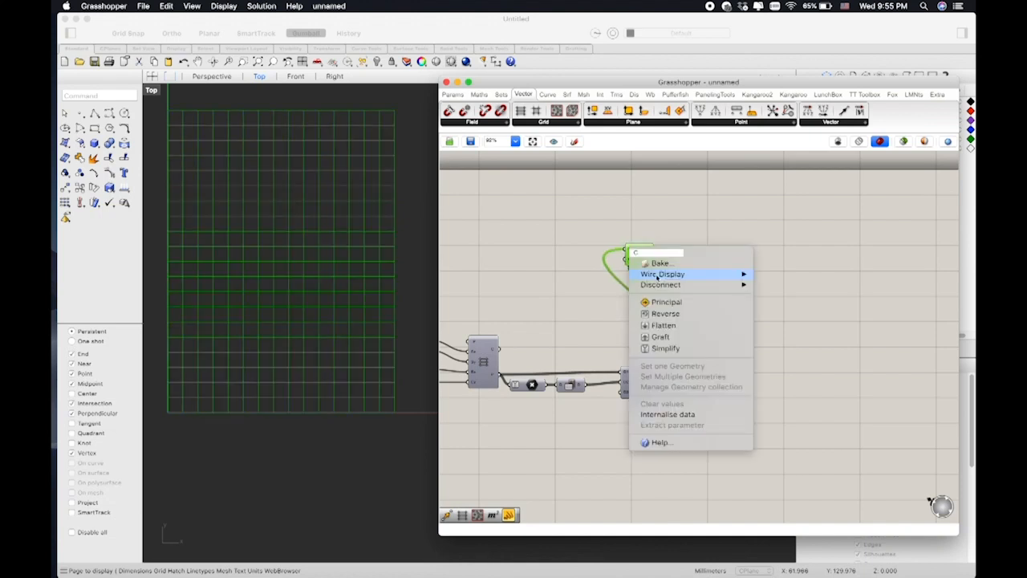
left_click(660, 325)
right_click(640, 255)
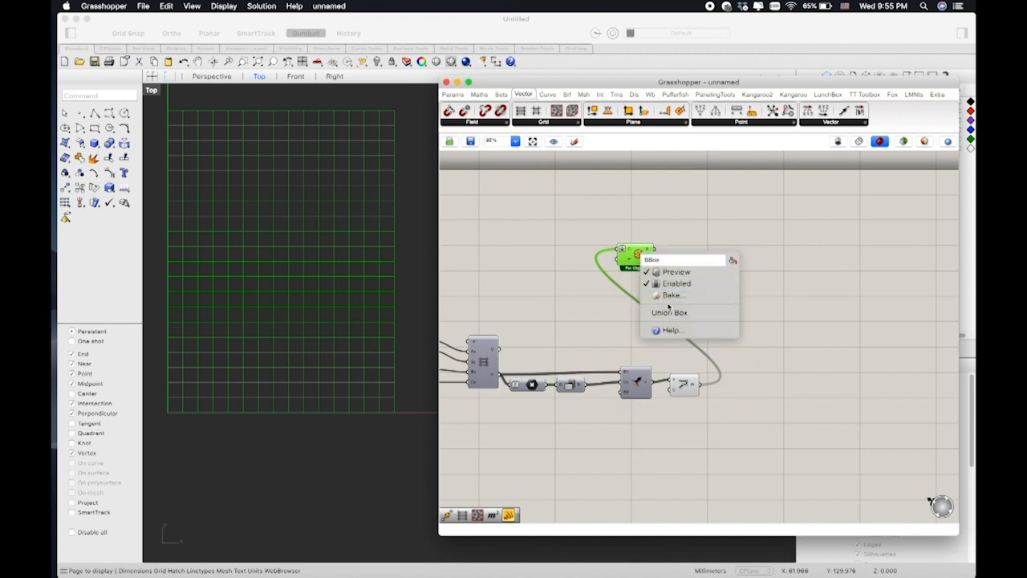
left_click(669, 313)
left_click(684, 297)
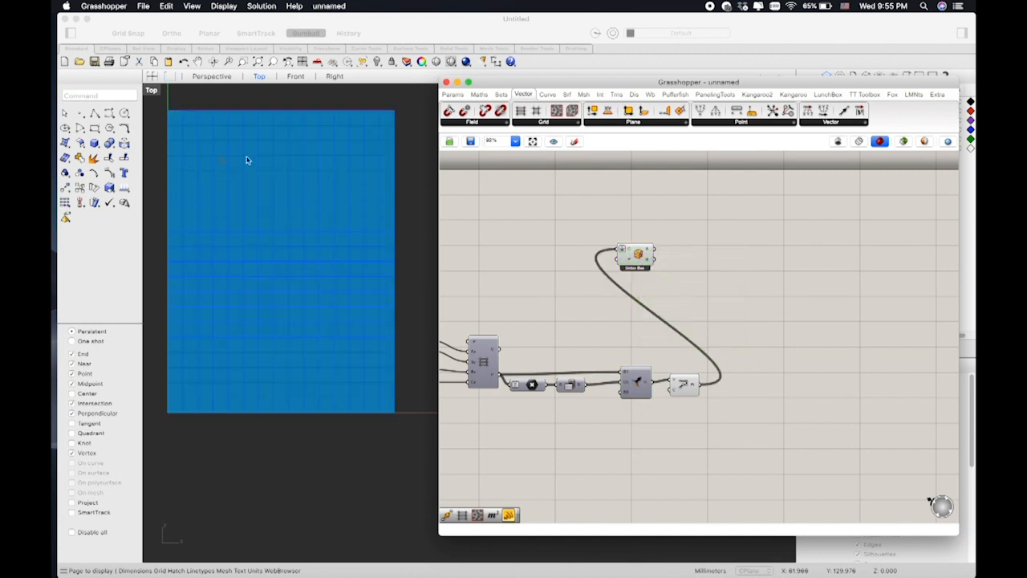
- Add a Populate 2D component beside the Bounding Box and connect the box output to its region input
left_click_drag(556, 110, 739, 248)
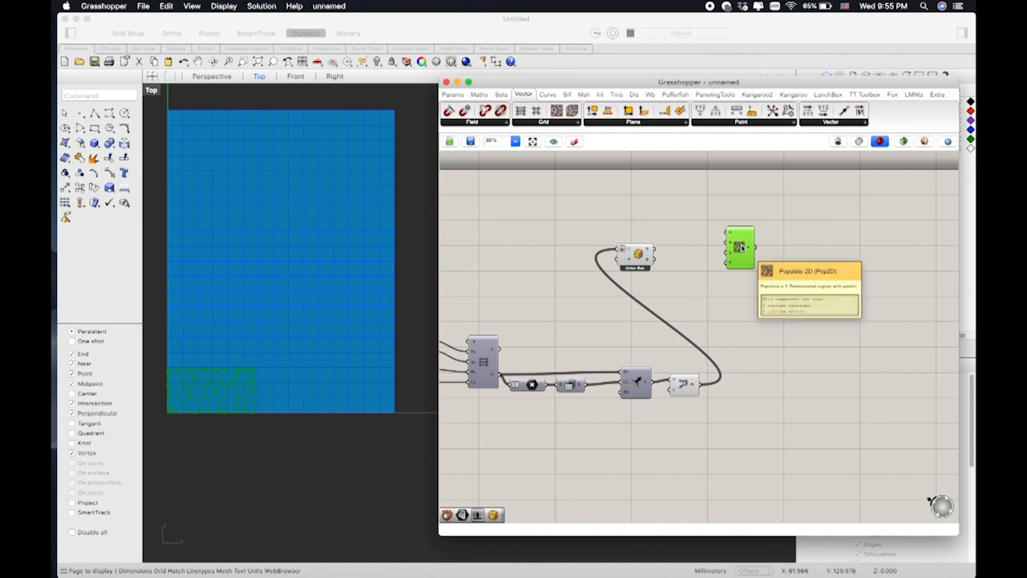
left_click_drag(726, 232, 657, 254)
left_click_drag(754, 256, 714, 246)
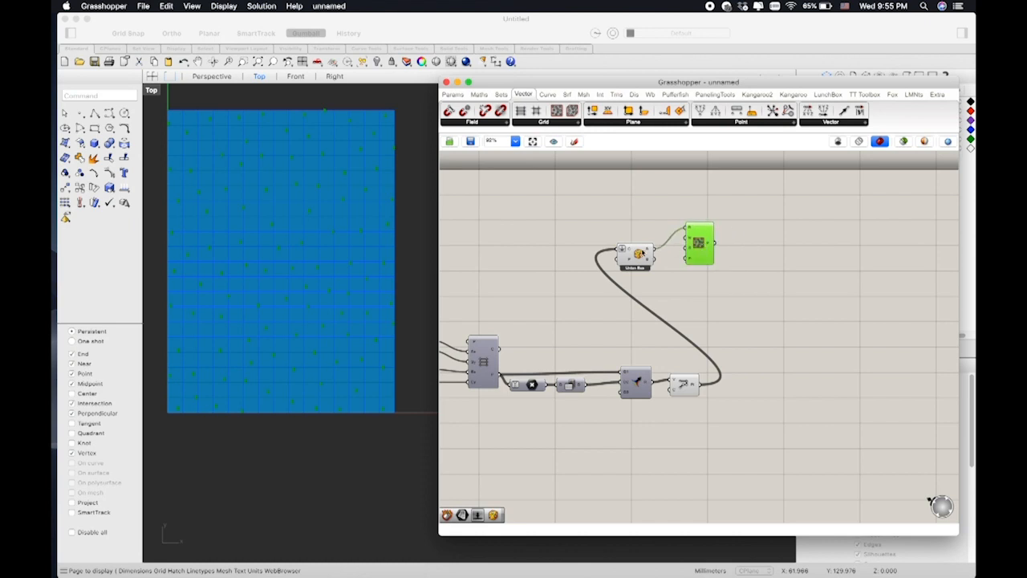
- Turn off the Bounding Box preview and space the Bounding Box and Populate 2D components further apart
right_click(642, 254)
left_click(650, 270)
left_click_drag(632, 253, 630, 260)
left_click_drag(705, 249, 728, 263)
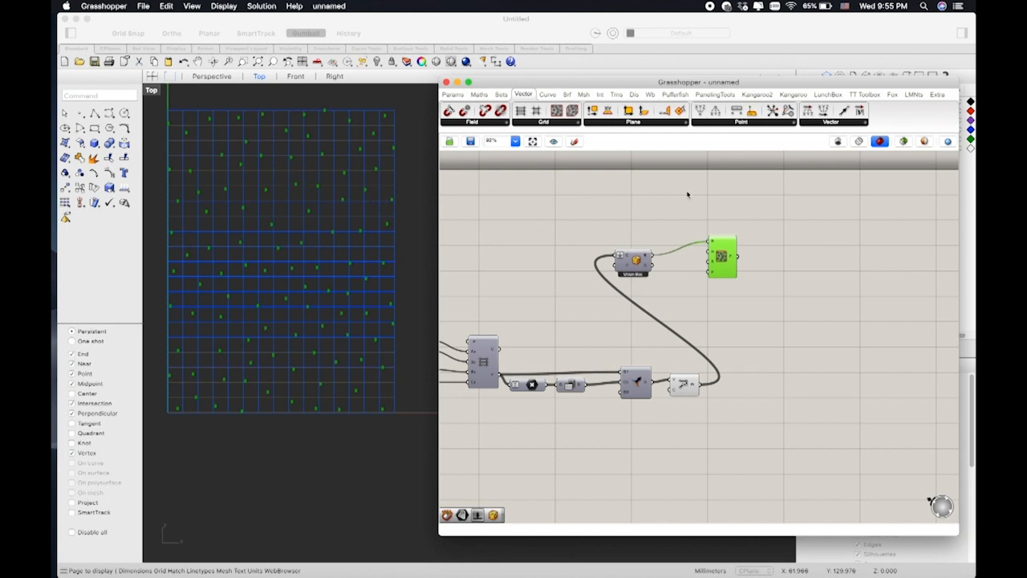
- Add a number slider set to 20, connect it to Populate 2D's Count input, and tidy the components around it
double_click(665, 223)
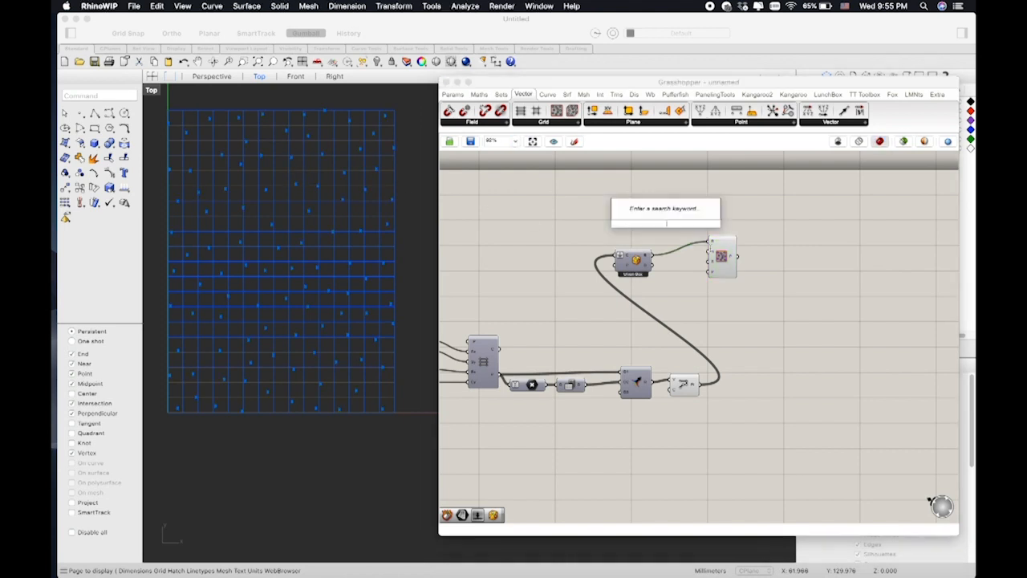
type("20")
key("Return")
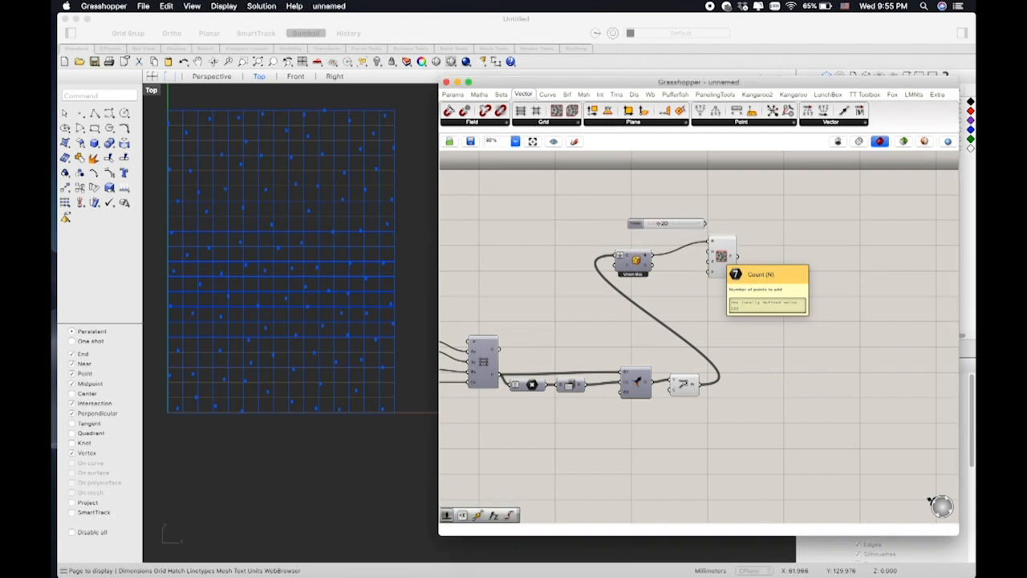
left_click_drag(704, 224, 688, 282)
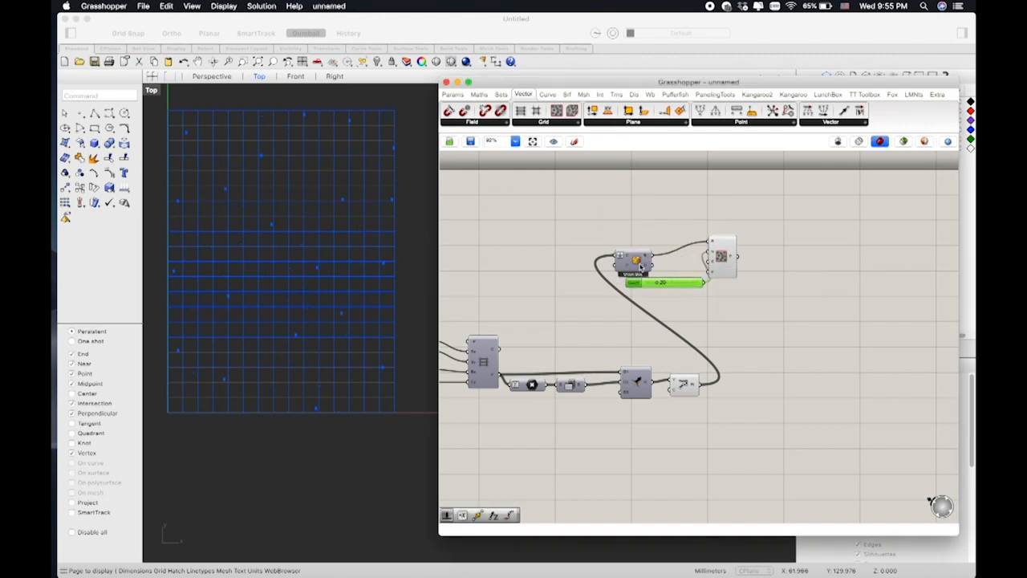
left_click_drag(635, 260, 633, 247)
left_click_drag(644, 285, 631, 276)
left_click(726, 269)
left_click(775, 275)
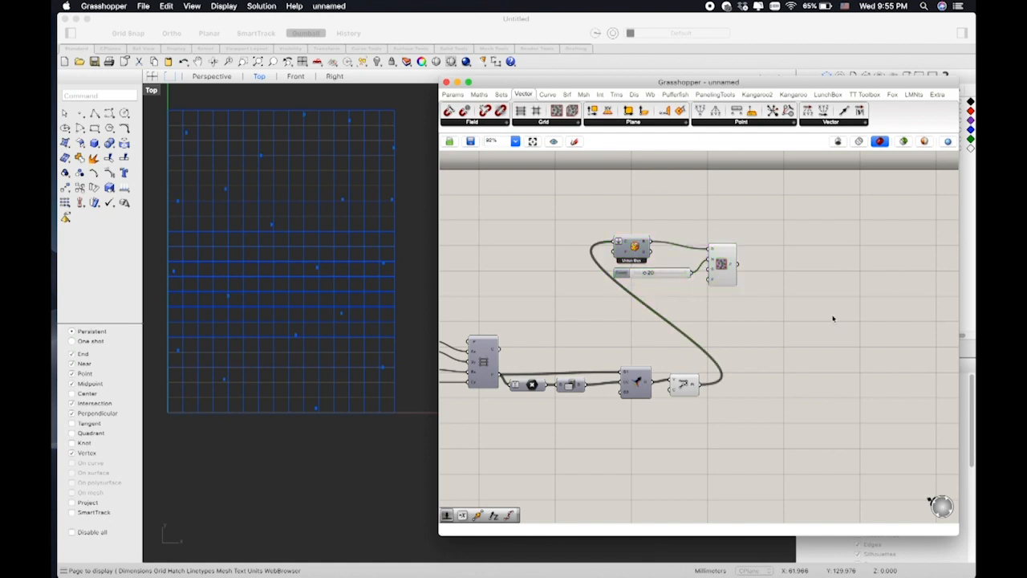
- Add a Divide Curve component and connect the PolyLine output to its curve input
right_click_drag(790, 366, 726, 355)
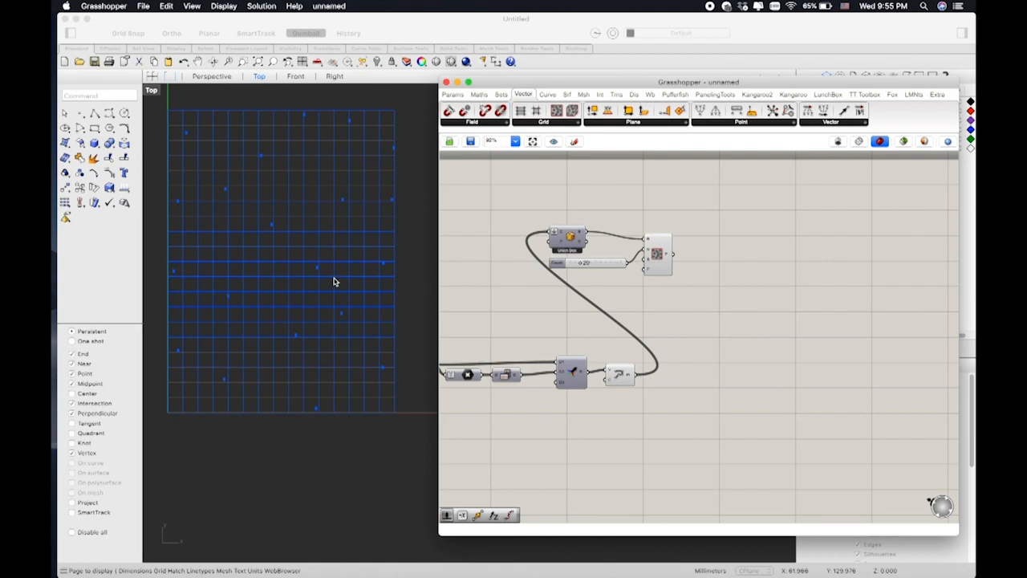
double_click(642, 410)
type("divide")
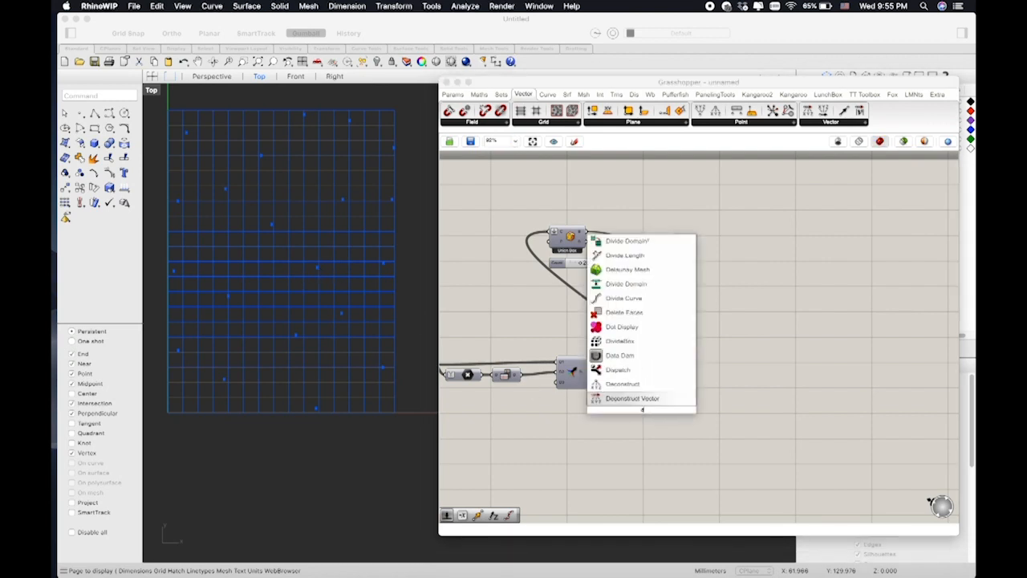
left_click(643, 402)
left_click_drag(636, 375, 686, 380)
- Add a number slider set to 11, connect it to Divide Curve's Count input, and adjust the component layout
left_click(661, 410)
double_click(662, 410)
type("11")
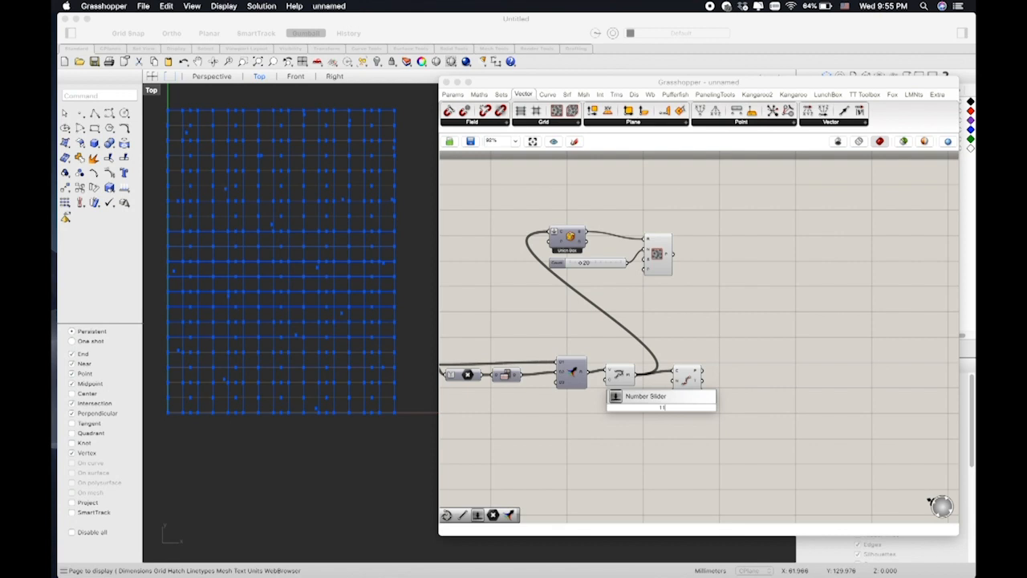
key("Return")
left_click_drag(673, 381, 642, 402)
left_click(698, 394)
left_click(573, 426)
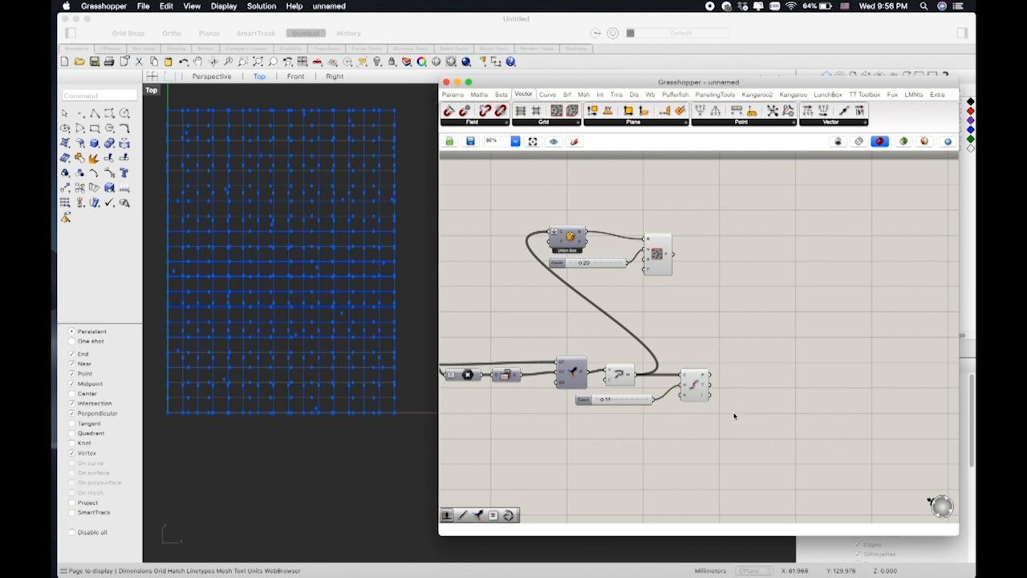
left_click(698, 392)
left_click(659, 242)
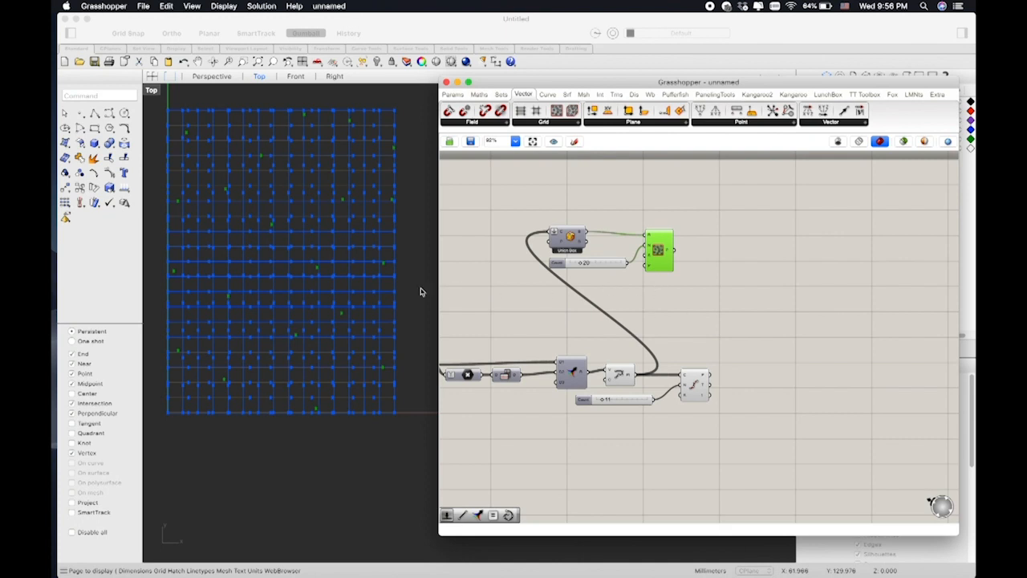
- Add a Closest Point component, using the Divide Curve points as Point input and the Populate 2D points as Cloud input
double_click(714, 332)
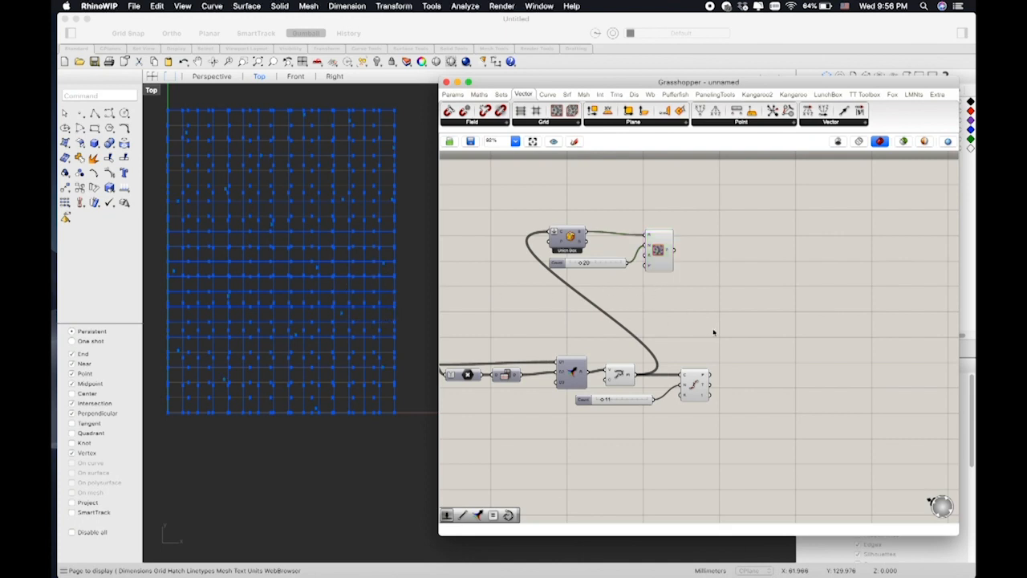
type("clos")
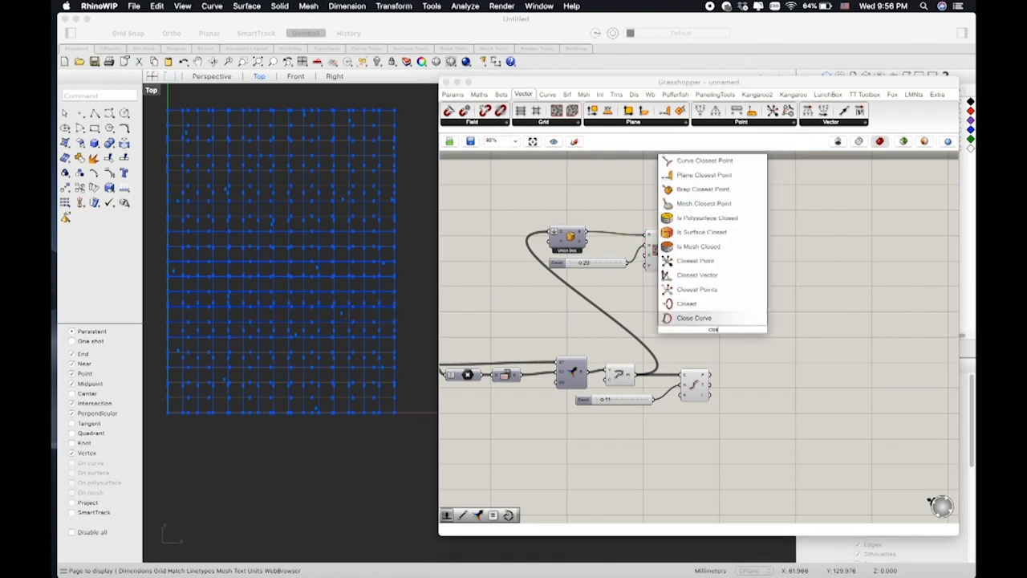
type("est")
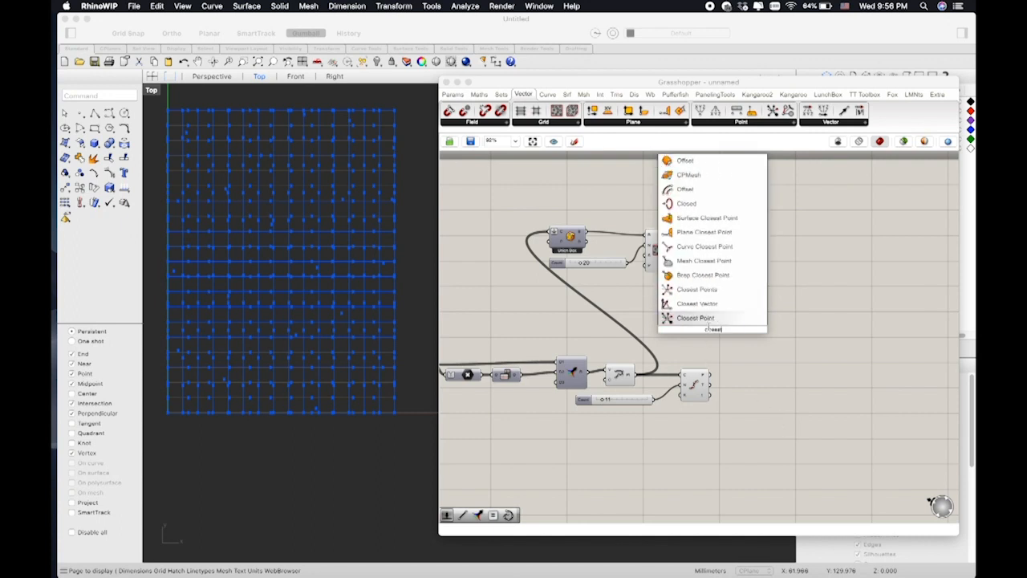
key("Return")
left_click_drag(704, 356, 709, 373)
left_click_drag(697, 337, 675, 250)
left_click_drag(711, 329, 741, 332)
left_click(758, 345)
scroll(746, 353, "right", 3)
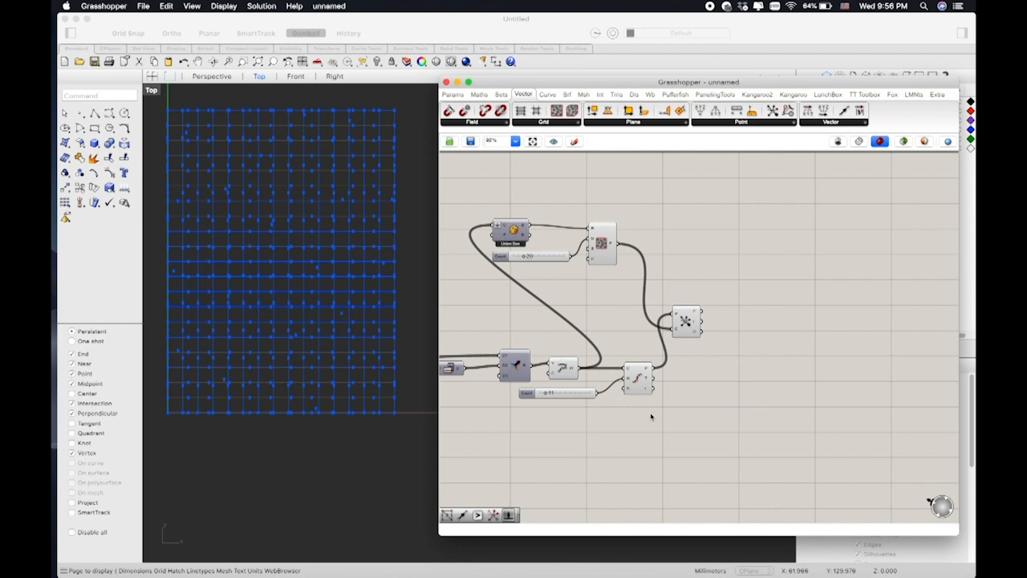
- Add a Larger Than component below Closest Point and connect the Distance output to its first input
double_click(704, 423)
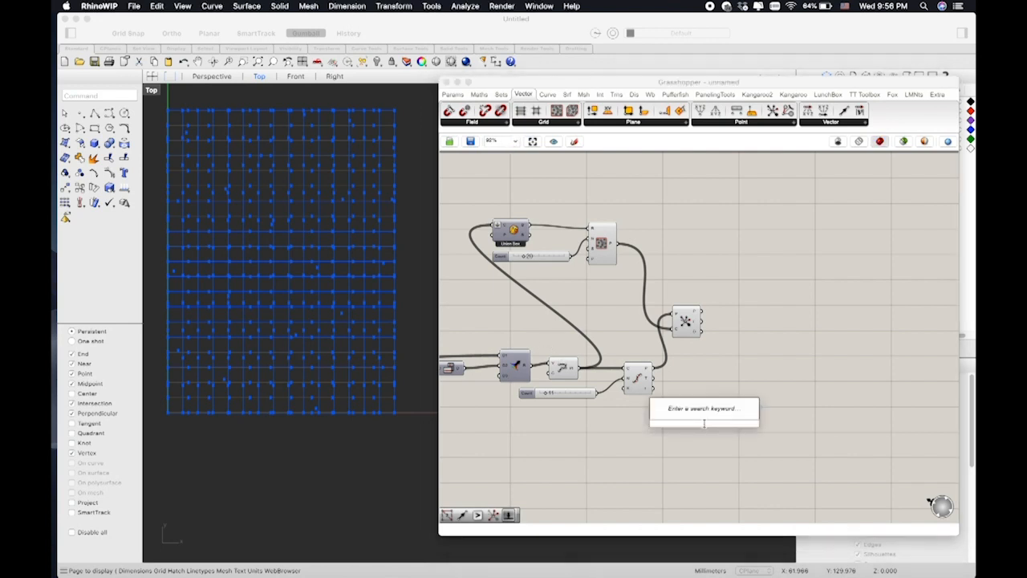
type(">")
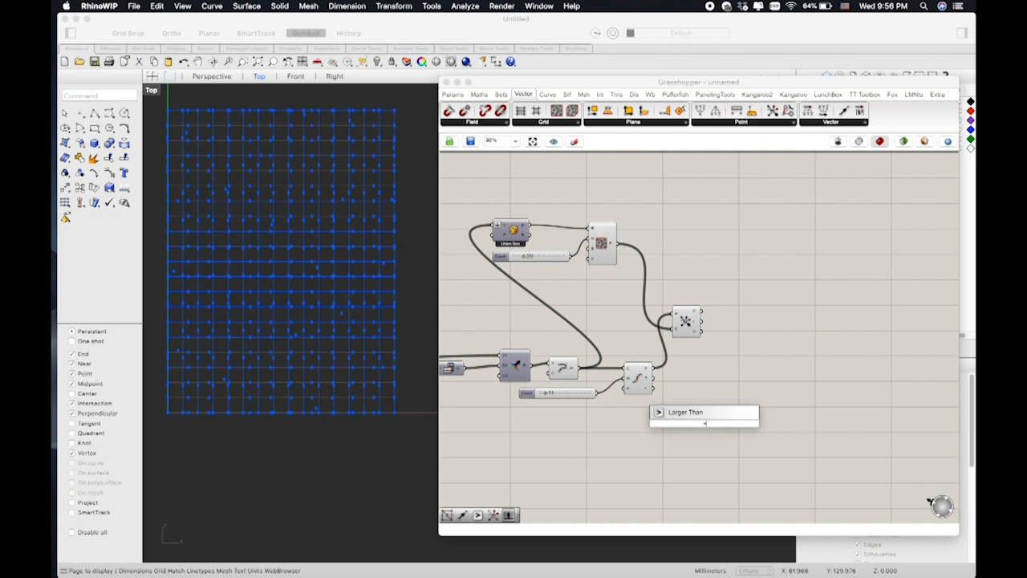
key("Return")
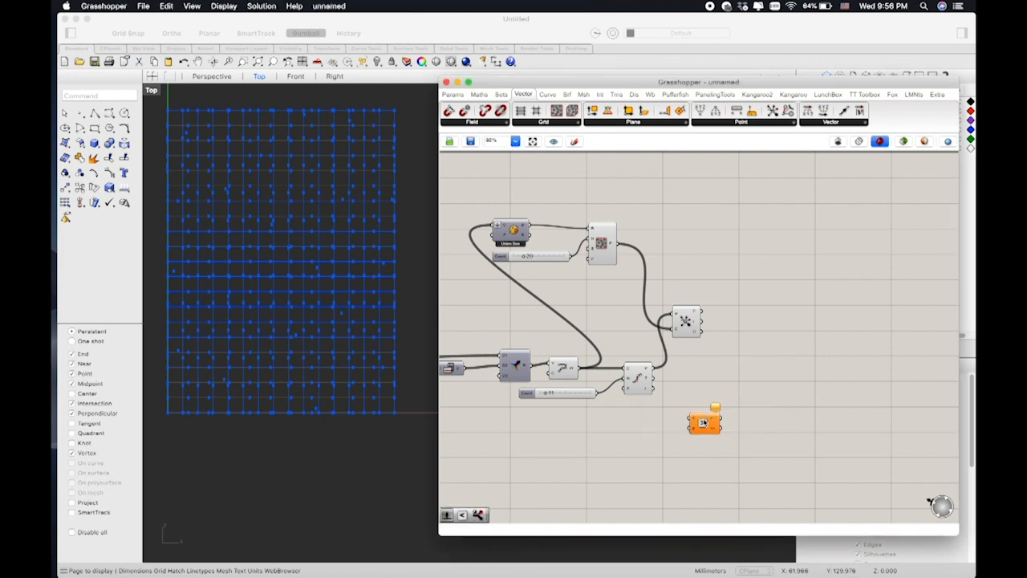
left_click_drag(704, 423, 749, 364)
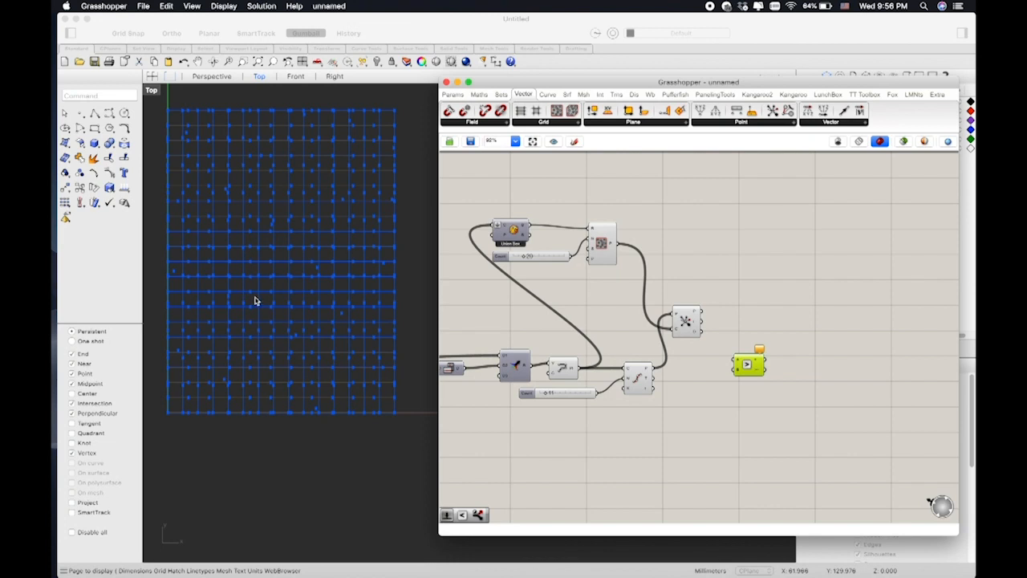
left_click_drag(704, 332, 731, 368)
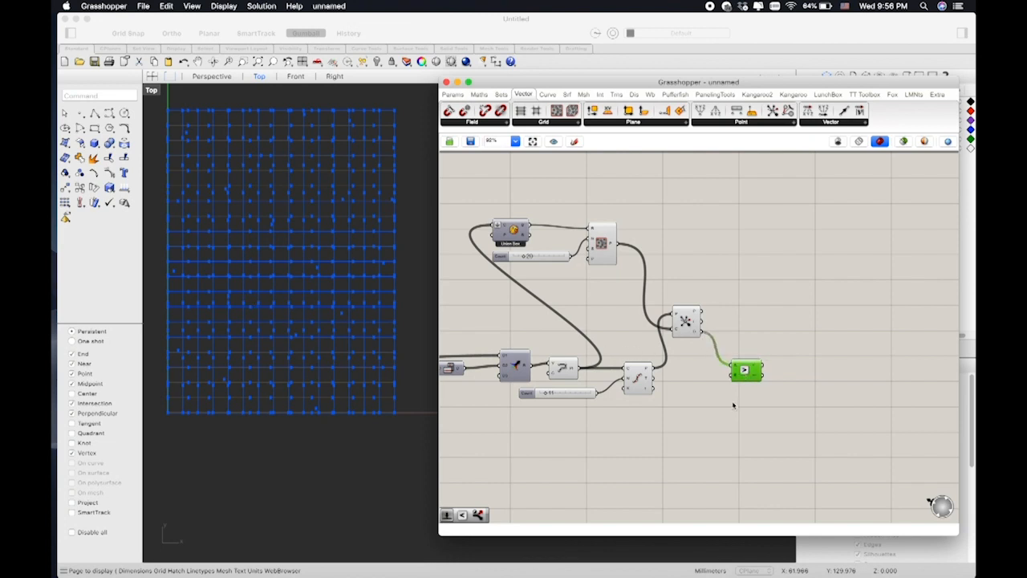
- Add a number slider set to 4.34, connect it to Larger Than's second input, and position it below Closest Point
double_click(688, 437)
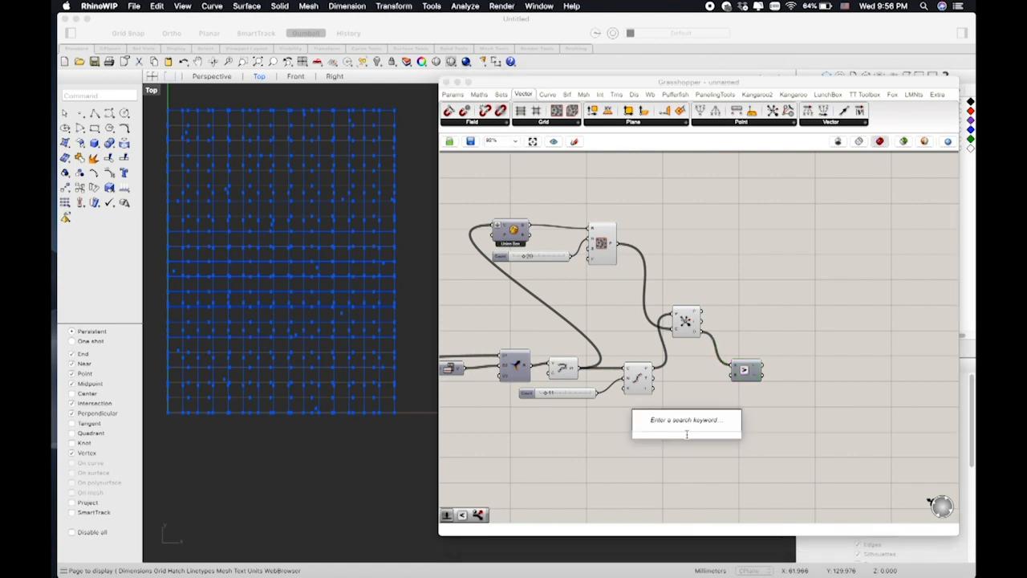
right_click_drag(607, 415, 839, 450)
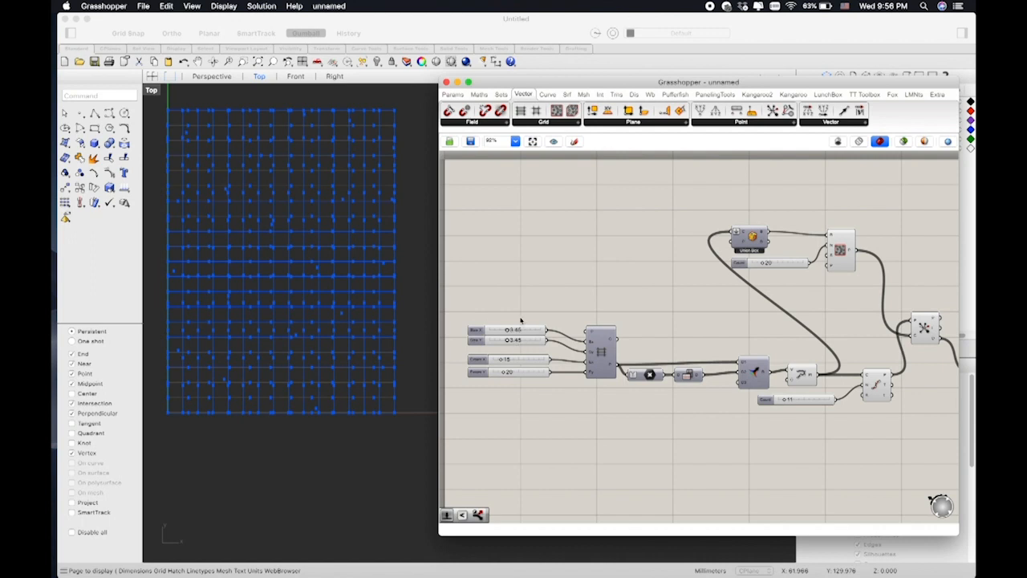
scroll(707, 411, "right", 5)
double_click(740, 414)
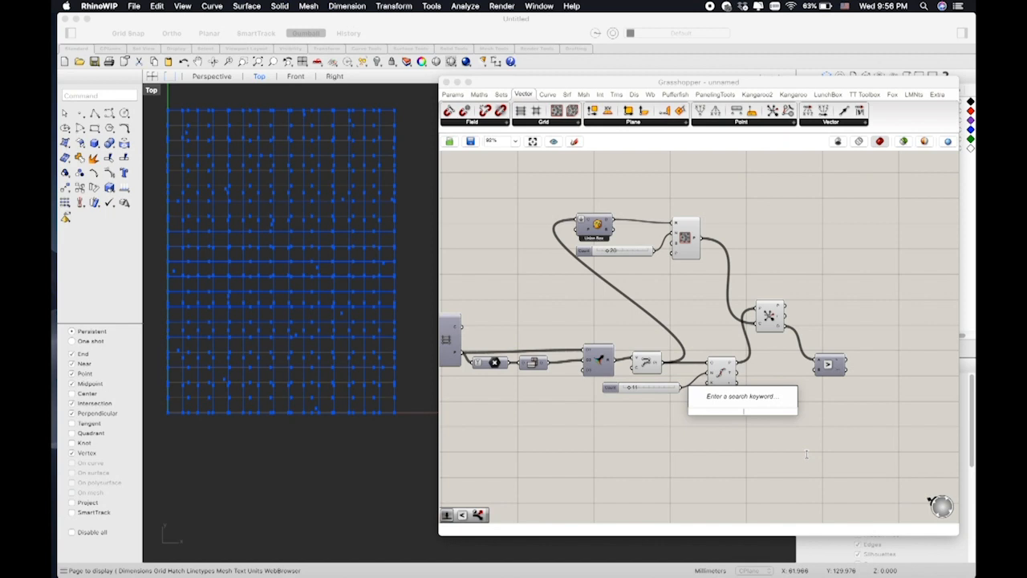
type("4.34")
key("Return")
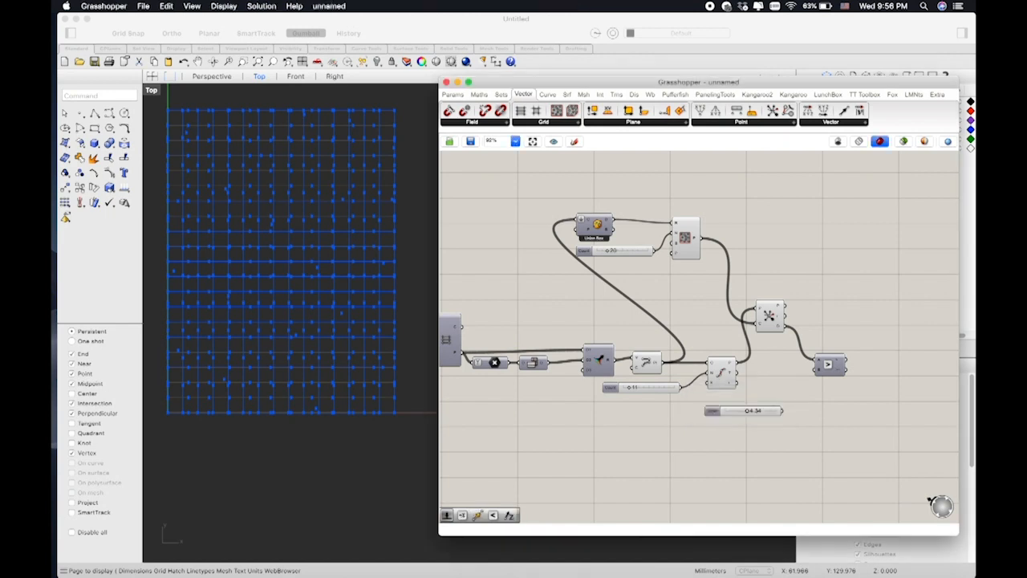
left_click_drag(784, 412, 815, 369)
left_click_drag(755, 412, 781, 401)
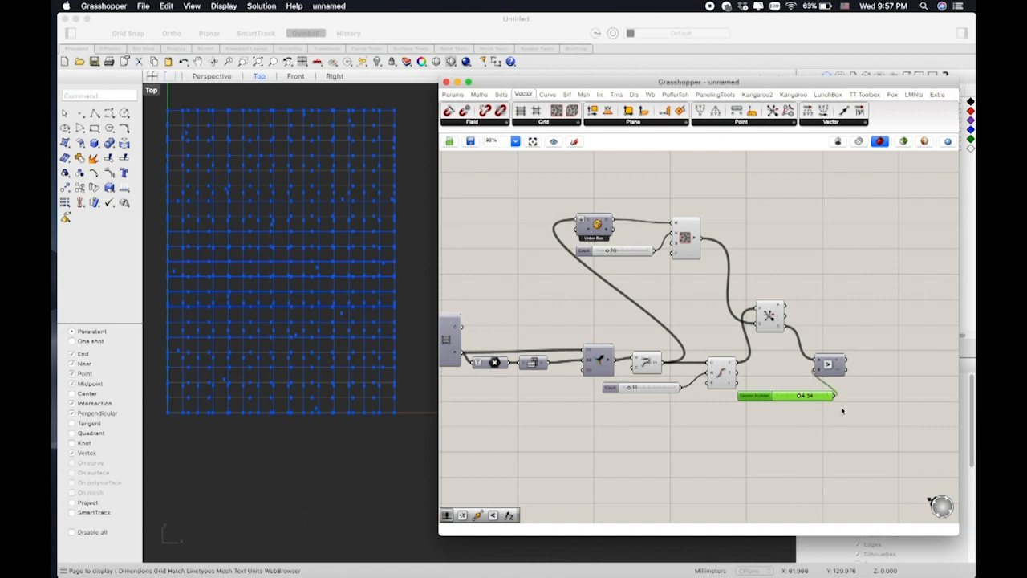
right_click_drag(841, 410, 786, 428)
left_click_drag(779, 389, 779, 383)
left_click(820, 382)
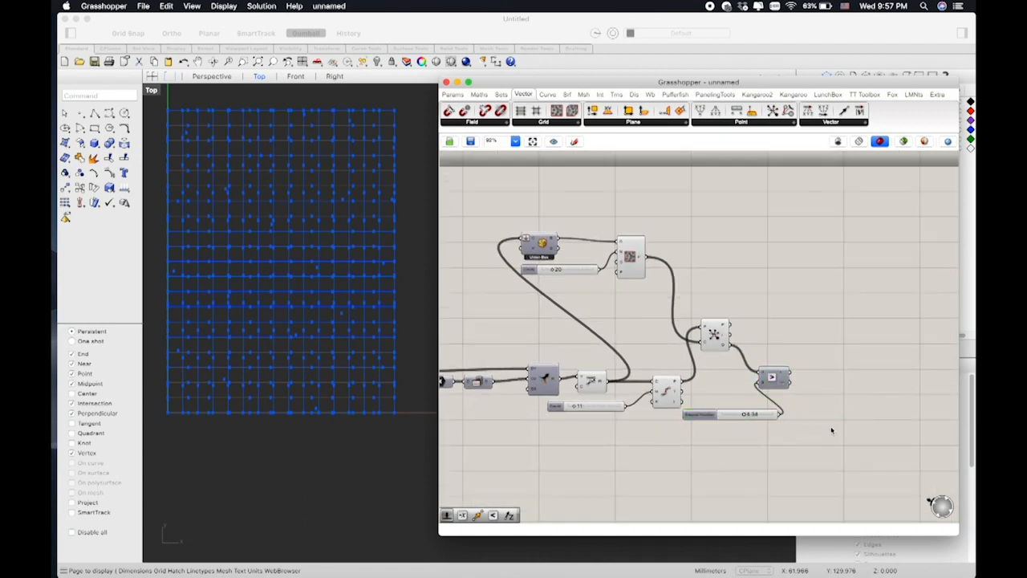
- Add a Dispatch component beyond Closest Point and Larger Than
right_click_drag(831, 431, 799, 436)
double_click(772, 333)
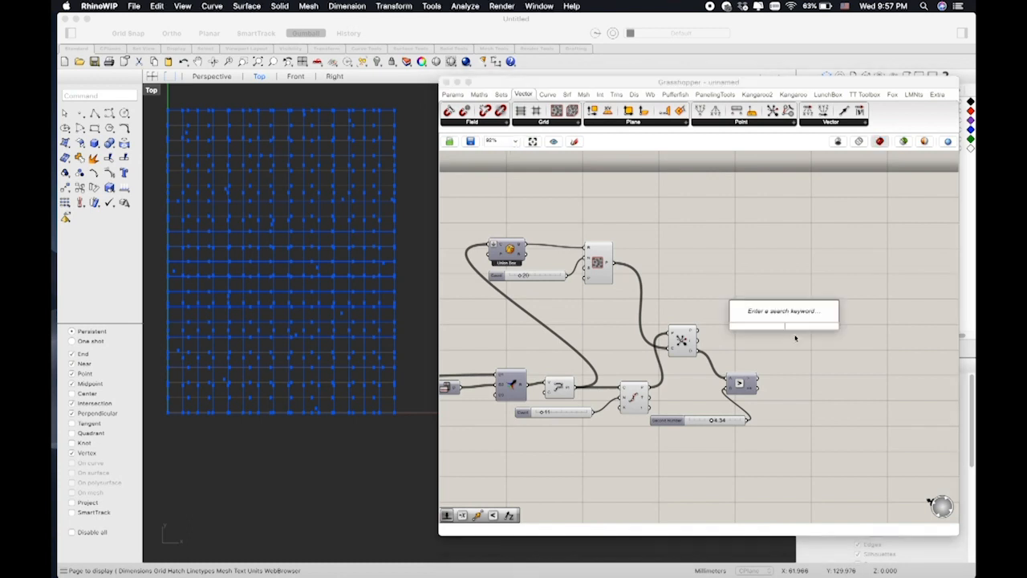
type("dis")
key("Return")
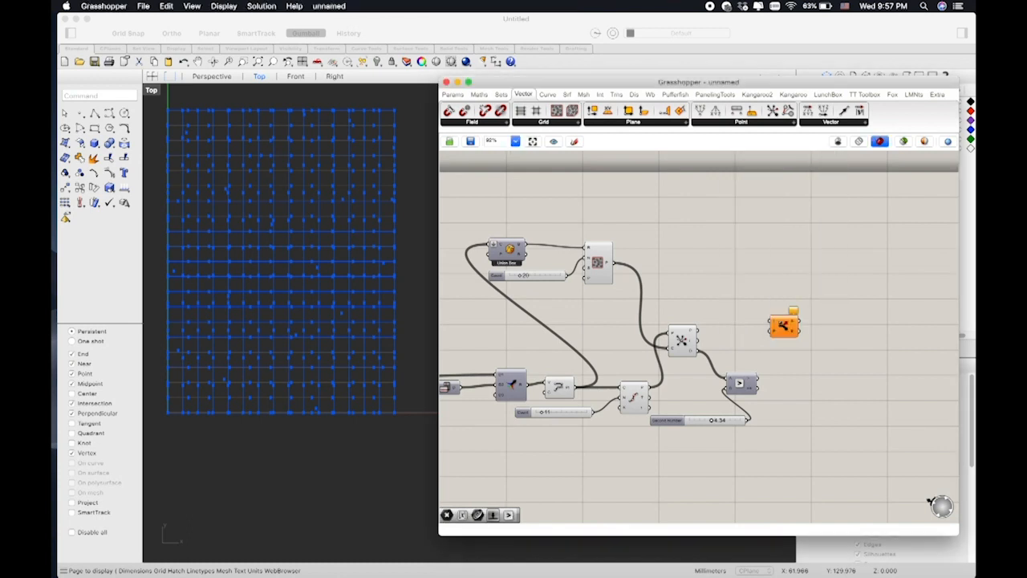
left_click_drag(774, 329, 777, 341)
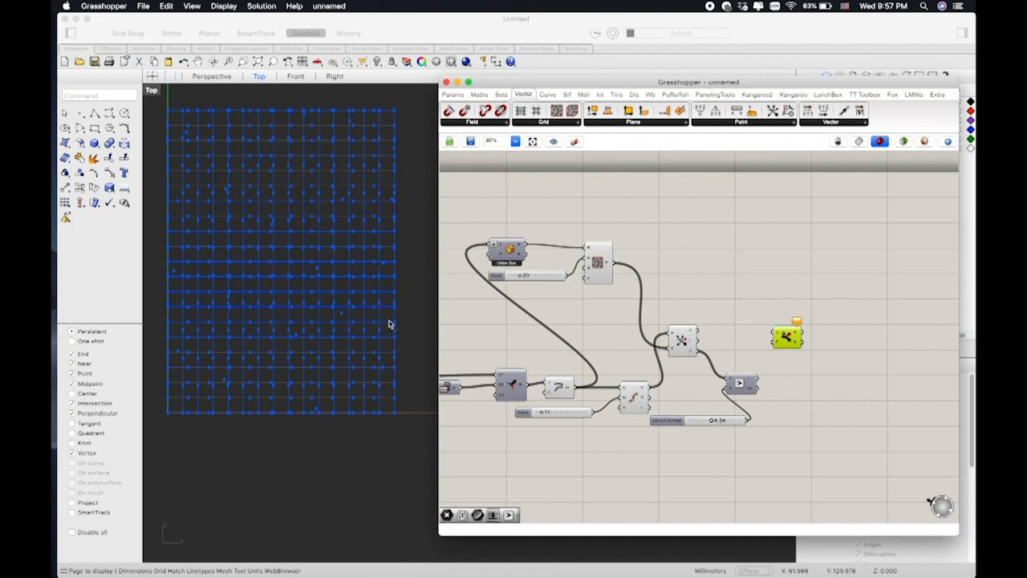
- Connect the Larger Than result to Dispatch's pattern input and Closest Point's point output to its list input
right_click_drag(804, 393, 795, 390)
left_click_drag(762, 342, 749, 377)
left_click_drag(688, 328, 763, 330)
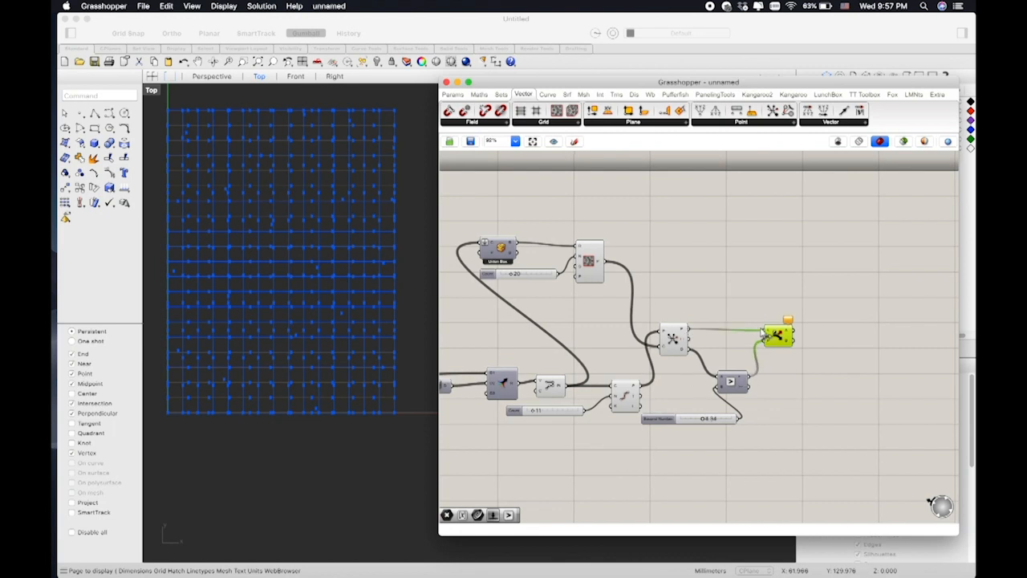
right_click_drag(789, 347, 750, 348)
left_click_drag(738, 342, 715, 339)
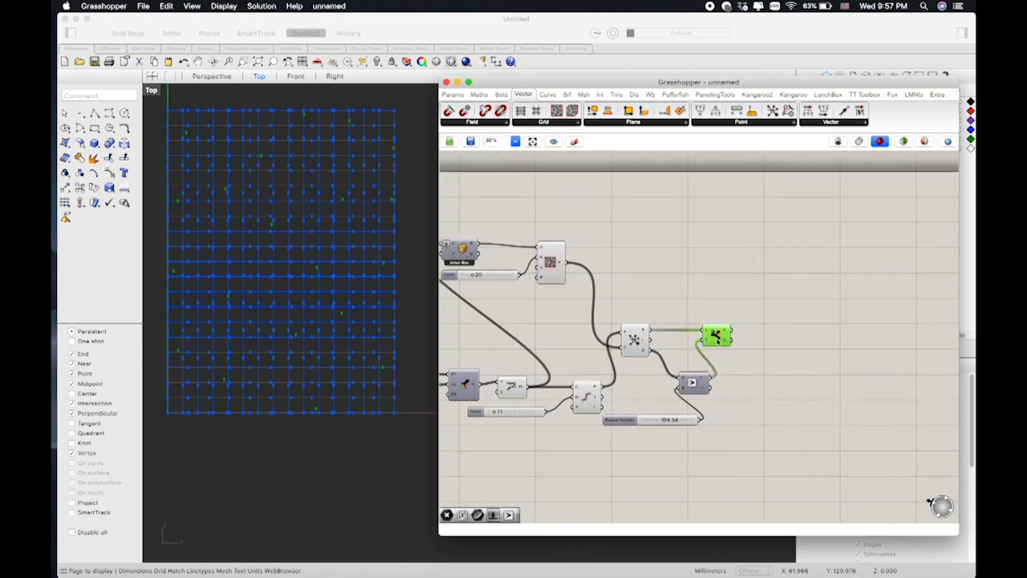
- Add two Point components and connect them to Dispatch's A and B outputs
right_click_drag(749, 357, 720, 357)
double_click(754, 360)
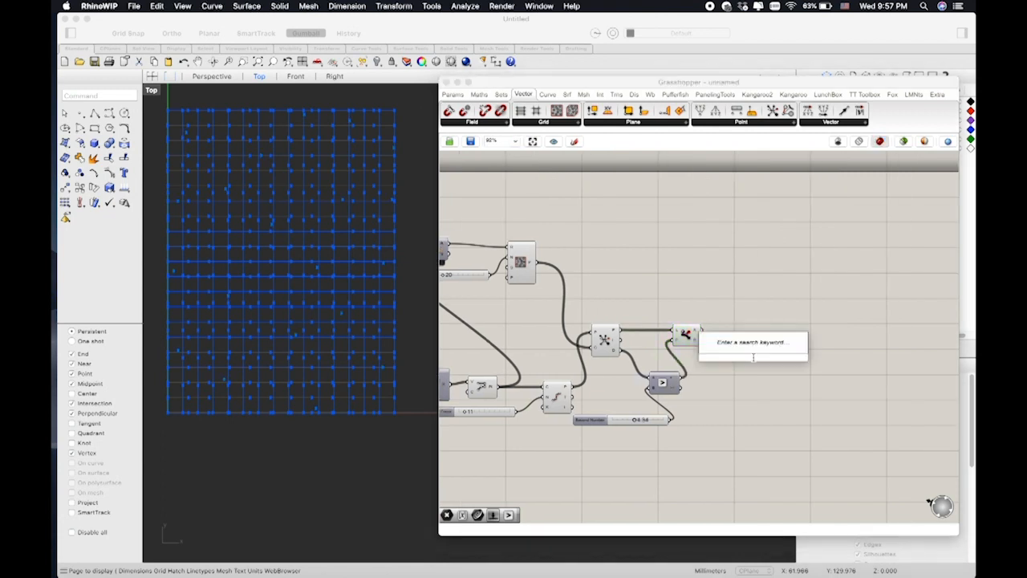
type("point")
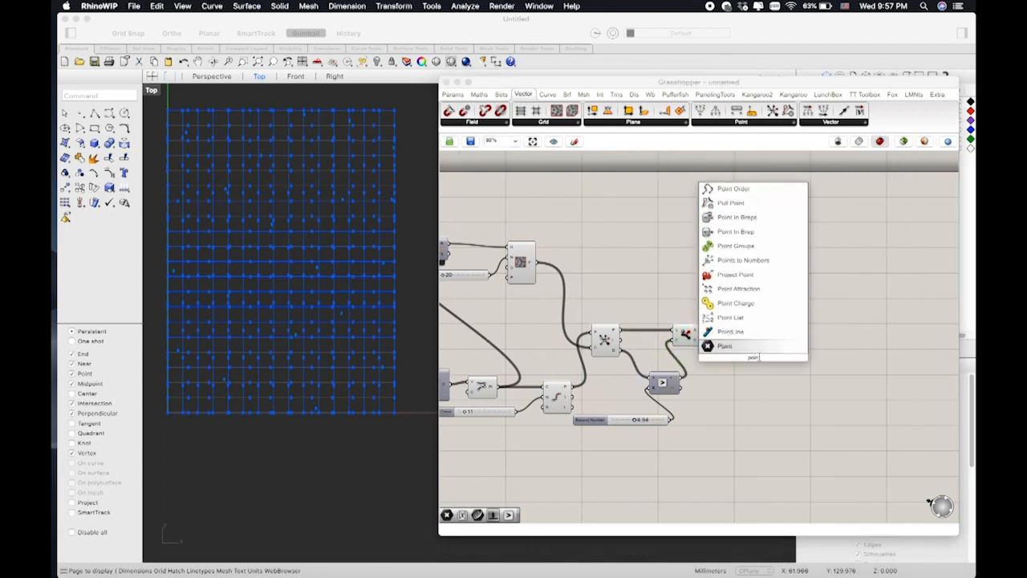
key("Return")
mouse_move(754, 355)
left_mouse_down()
mouse_move(748, 323)
mouse_move(742, 345)
mouse_move(710, 327)
mouse_move(731, 320)
mouse_move(730, 346)
mouse_move(743, 357)
left_mouse_up()
left_click(713, 318)
- Turn off the preview of the Divide Curve, Closest Point, Larger Than and Dispatch components together
left_click_drag(702, 219, 564, 439)
left_click_drag(573, 438, 568, 435)
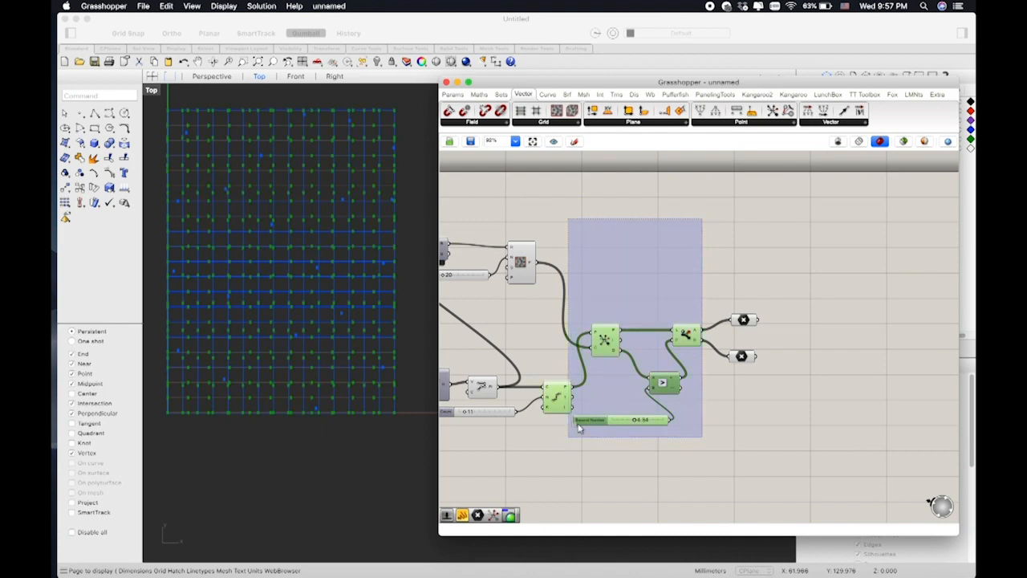
right_click(661, 266)
left_click(686, 289)
left_click(673, 271)
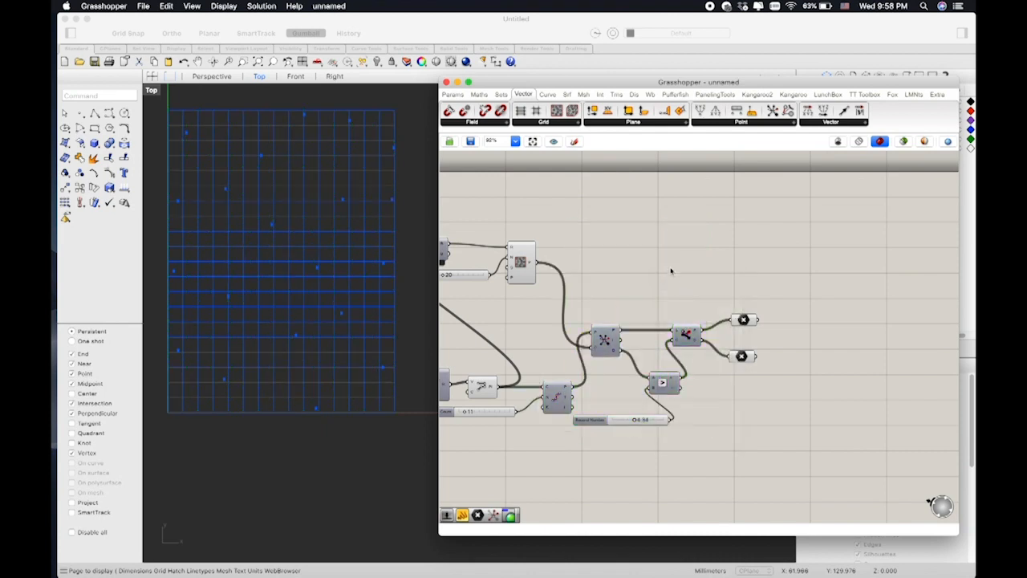
- Space the two Point components farther apart and set the Larger Than threshold slider to 7.16
left_click_drag(747, 323, 746, 317)
left_click_drag(746, 355, 746, 358)
left_click(686, 333)
left_click(580, 403)
right_click_drag(729, 408, 752, 423)
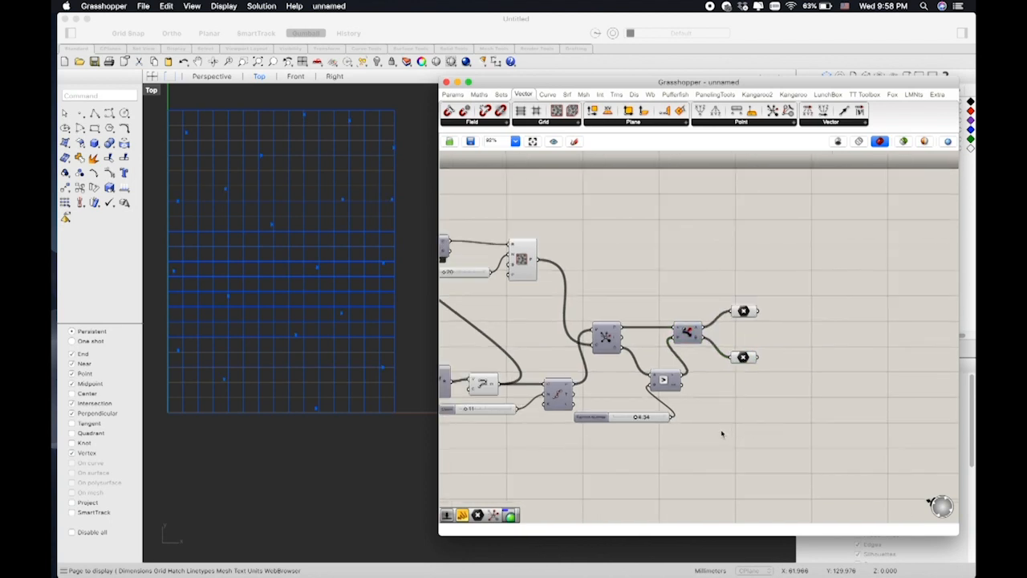
mouse_move(640, 424)
left_mouse_down()
mouse_move(614, 420)
mouse_move(652, 422)
left_mouse_up()
- Examine Dispatch's outputs, the two Point components and the Closest Point output to check which points are being sorted
mouse_move(698, 331)
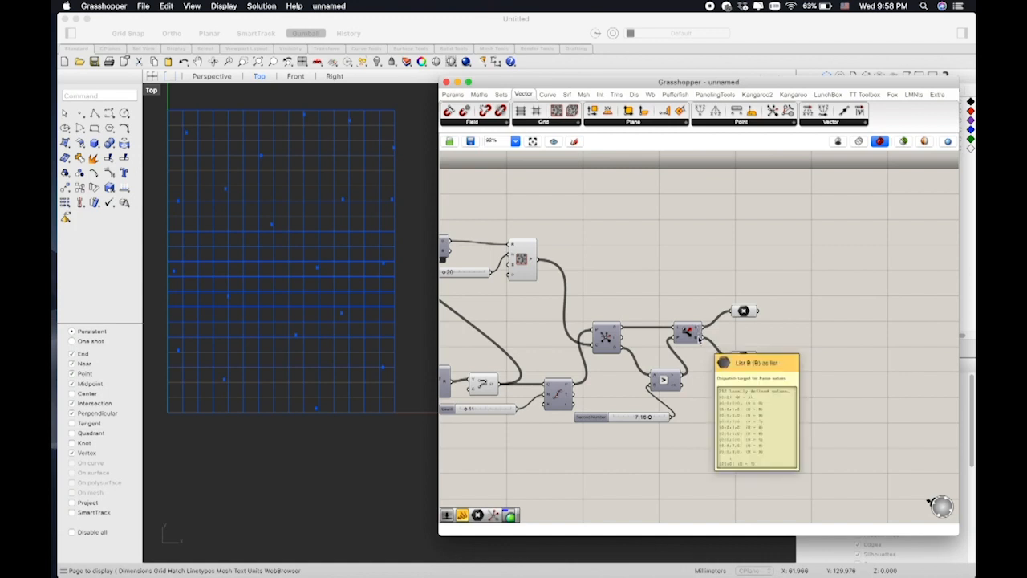
left_click(743, 312)
left_click(744, 358)
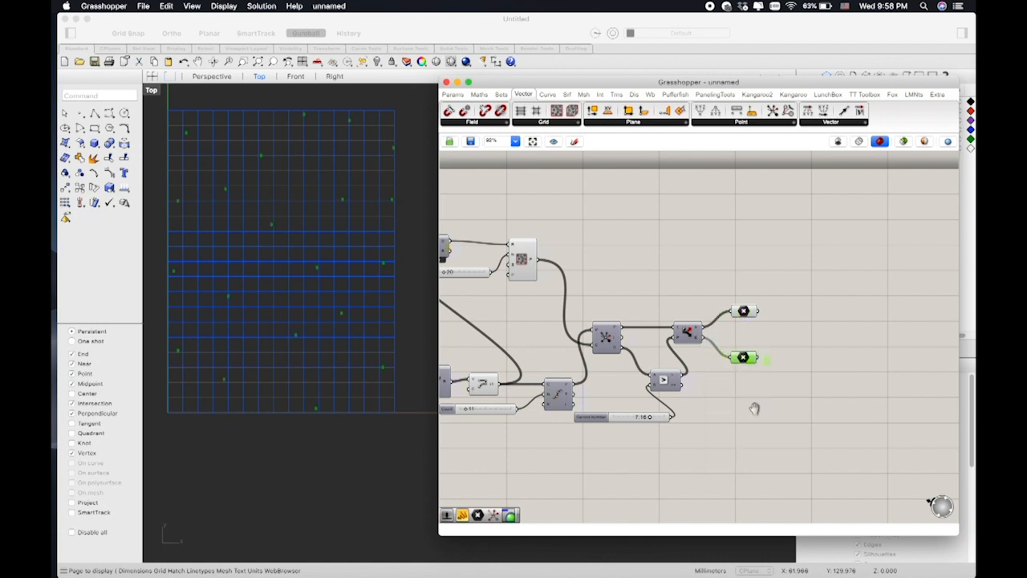
scroll(757, 409, "left", 3)
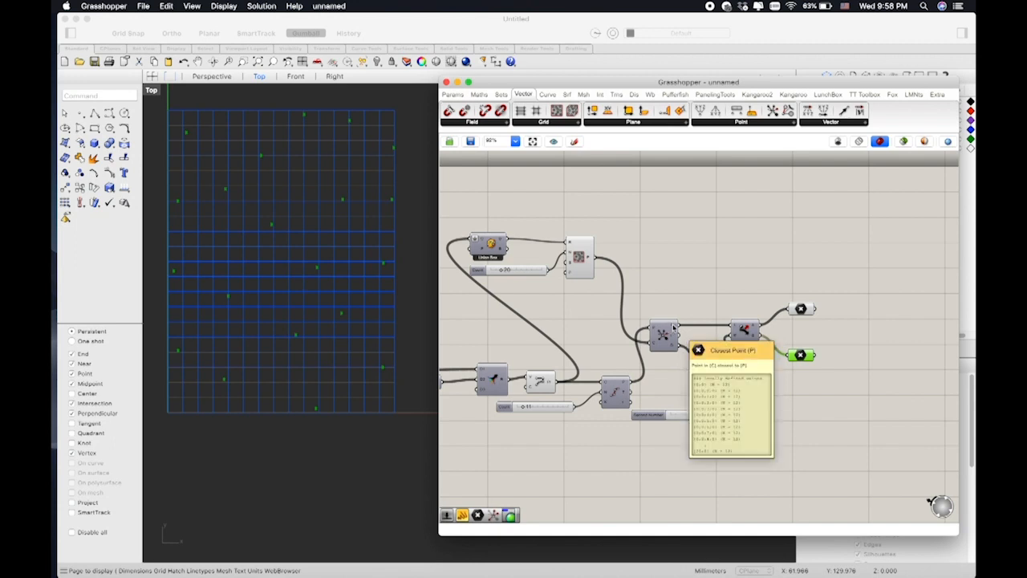
left_click(583, 264)
left_click(732, 276)
right_click_drag(739, 288, 688, 305)
- Turn off the PolyLine component's preview and turn on Dispatch's preview
right_click(486, 390)
left_click(513, 406)
right_click(690, 337)
left_click(697, 351)
- Replace the Closest Point wire on Dispatch's list input with the Divide Curve points
left_click(689, 339)
left_click(666, 385)
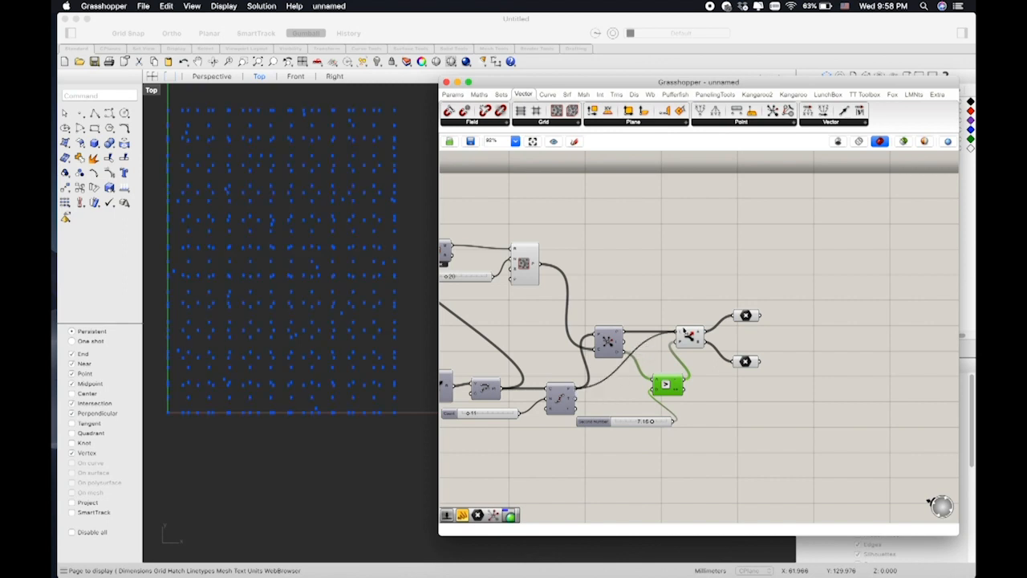
left_click(689, 337)
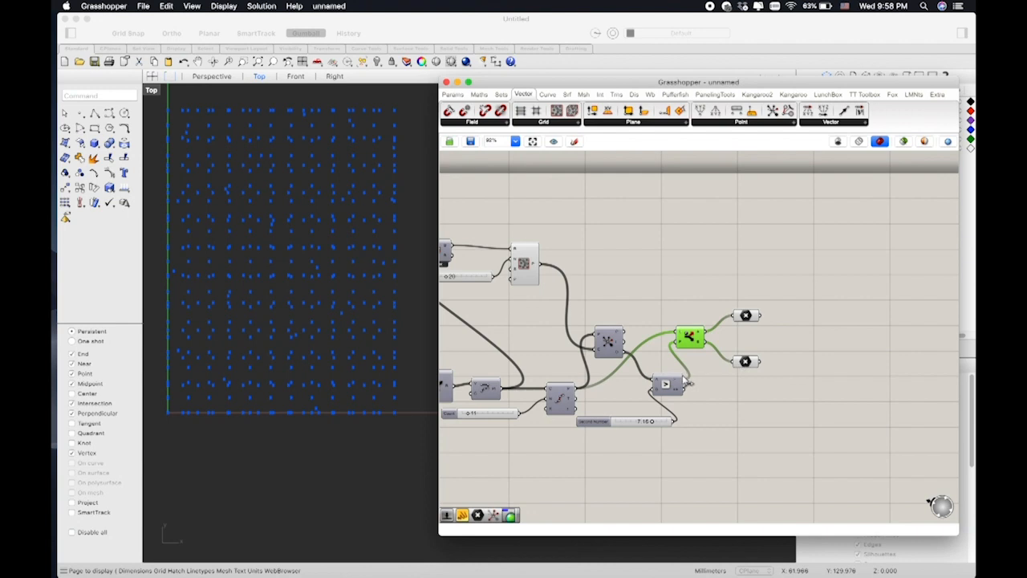
left_click(725, 403)
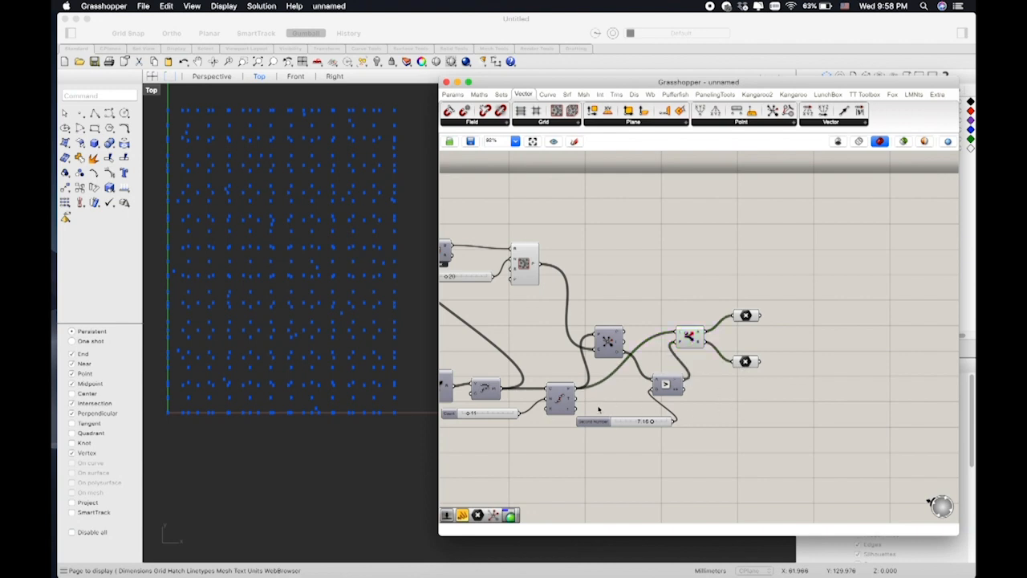
- Move Divide Curve and its Count slider above the Closest Point and Dispatch components
left_click(560, 401)
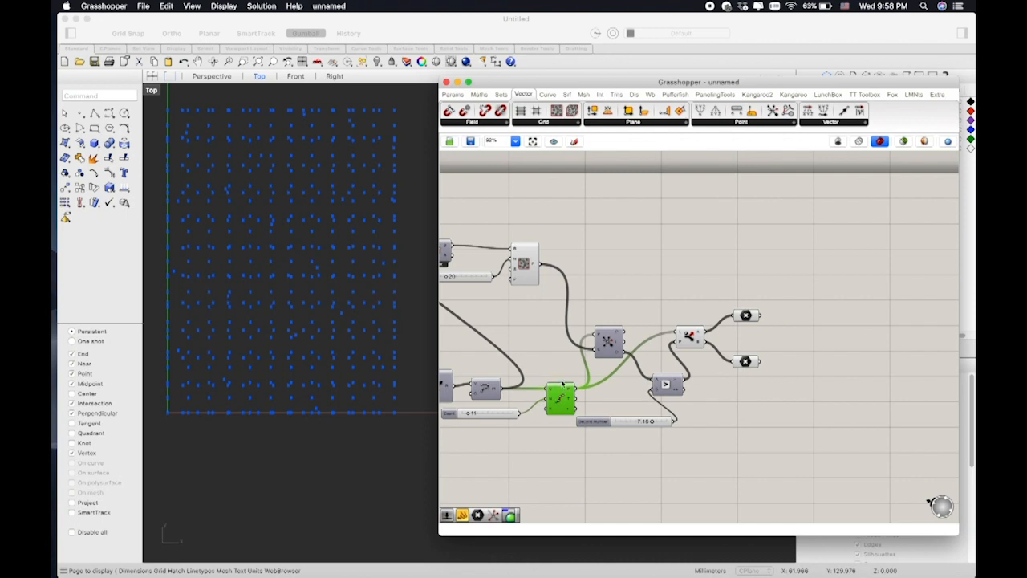
right_click_drag(557, 435, 588, 429)
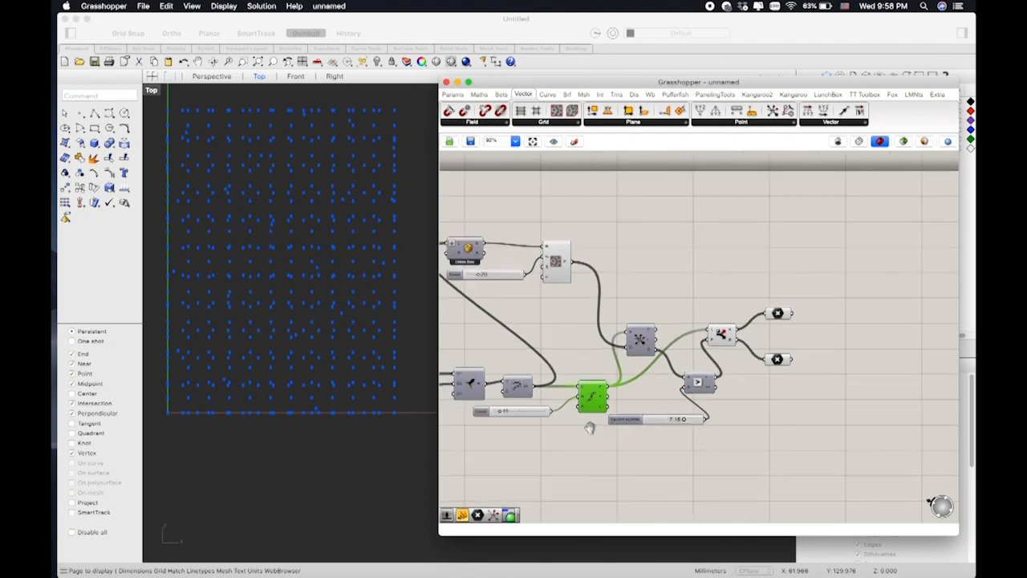
left_click_drag(598, 423, 649, 243)
left_click(655, 274)
left_click(704, 246)
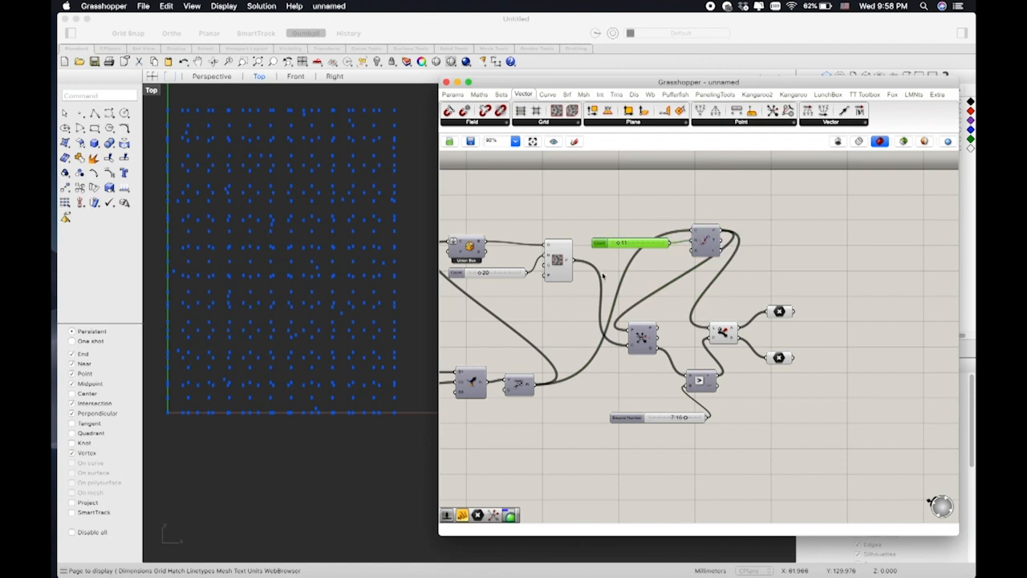
- Compare the two dispatched point groups in the viewport by selecting each Point component in turn
right_click_drag(795, 317, 771, 314)
left_click(755, 312)
left_click(755, 354)
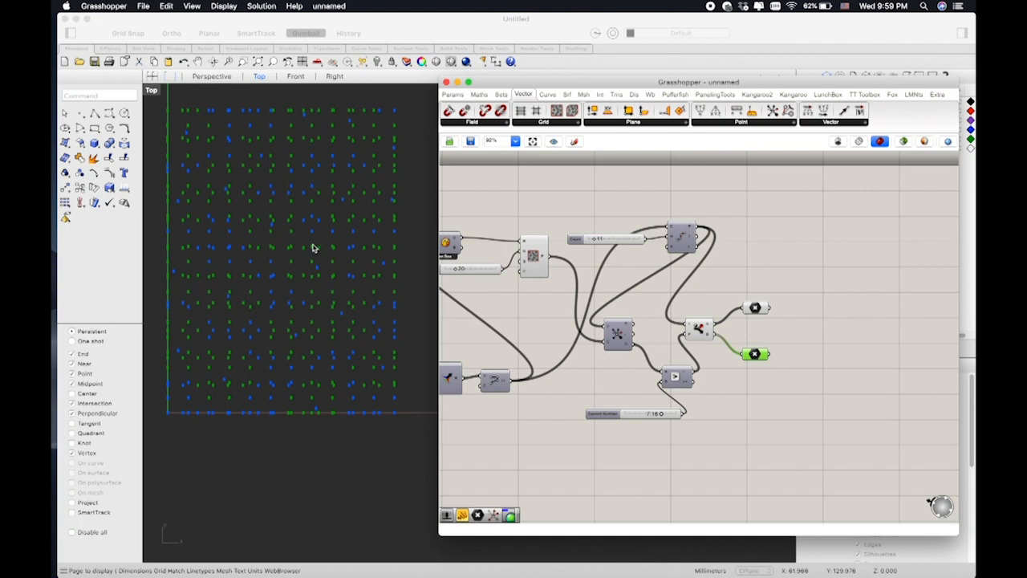
left_click(755, 310)
left_click(754, 354)
left_click(721, 367)
left_click(755, 310)
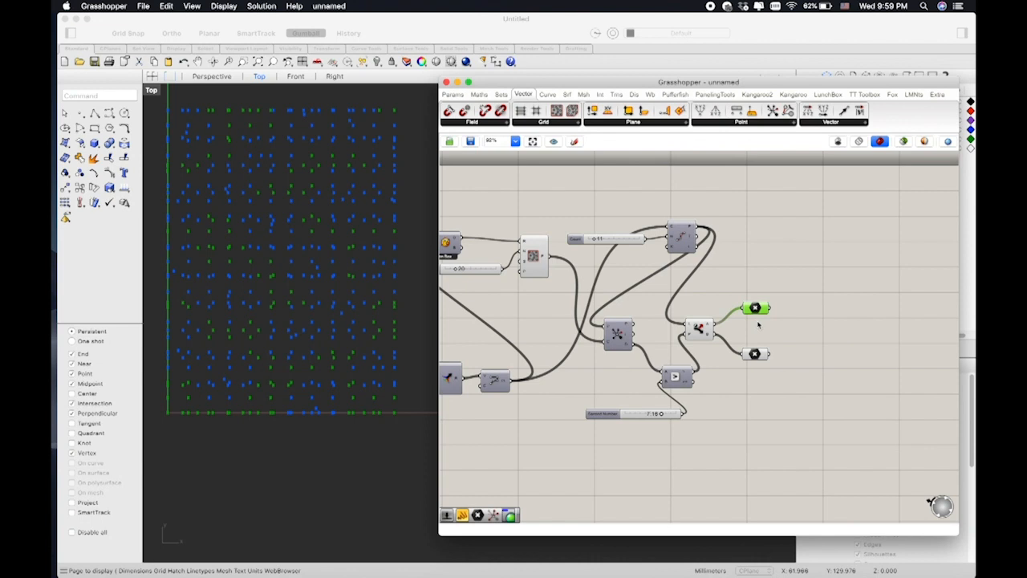
mouse_move(756, 309)
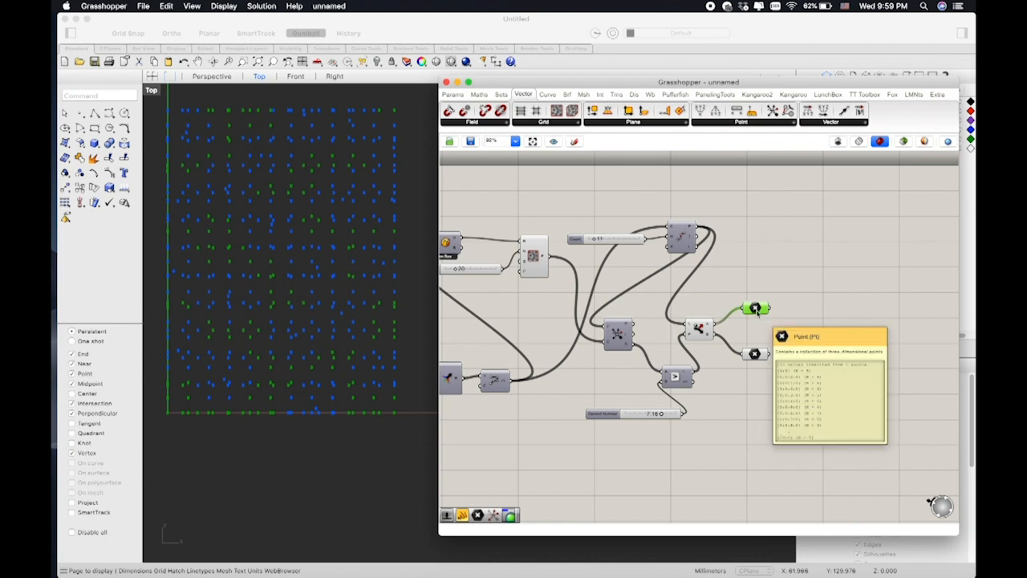
- Add a second Closest Point component and place it beyond the two Point components
scroll(758, 321, "right", 3)
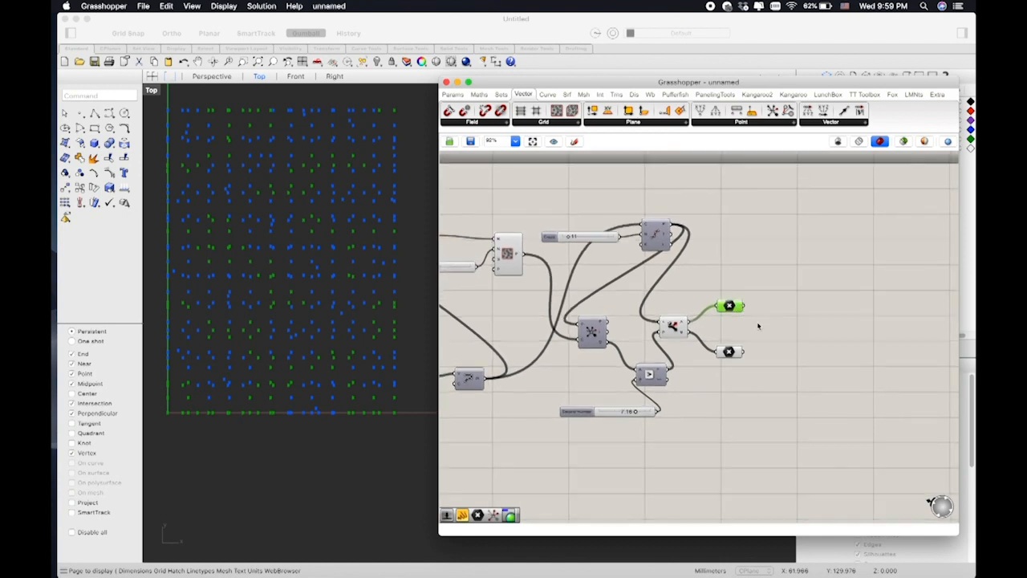
left_click(704, 392)
double_click(789, 395)
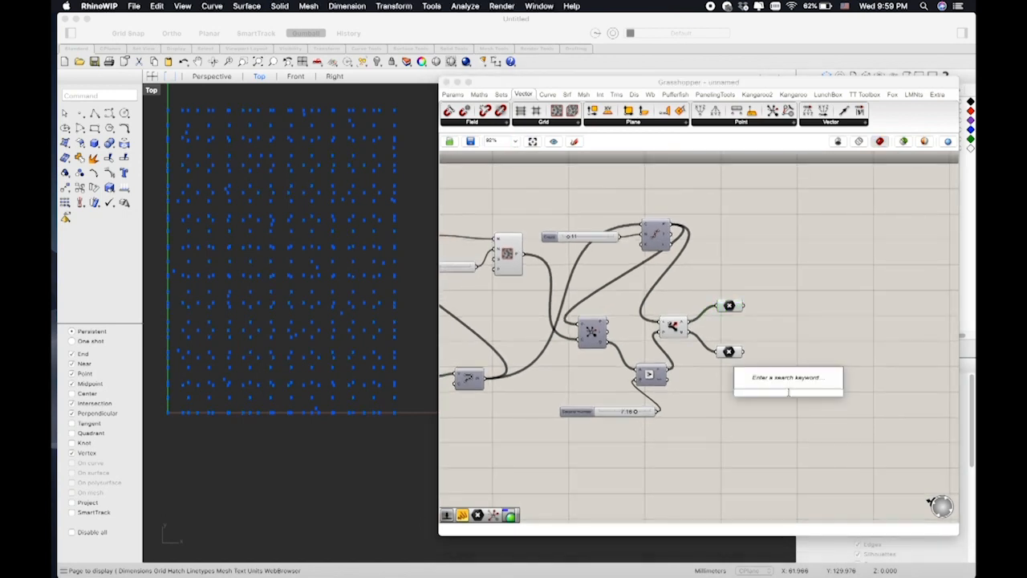
type("closest")
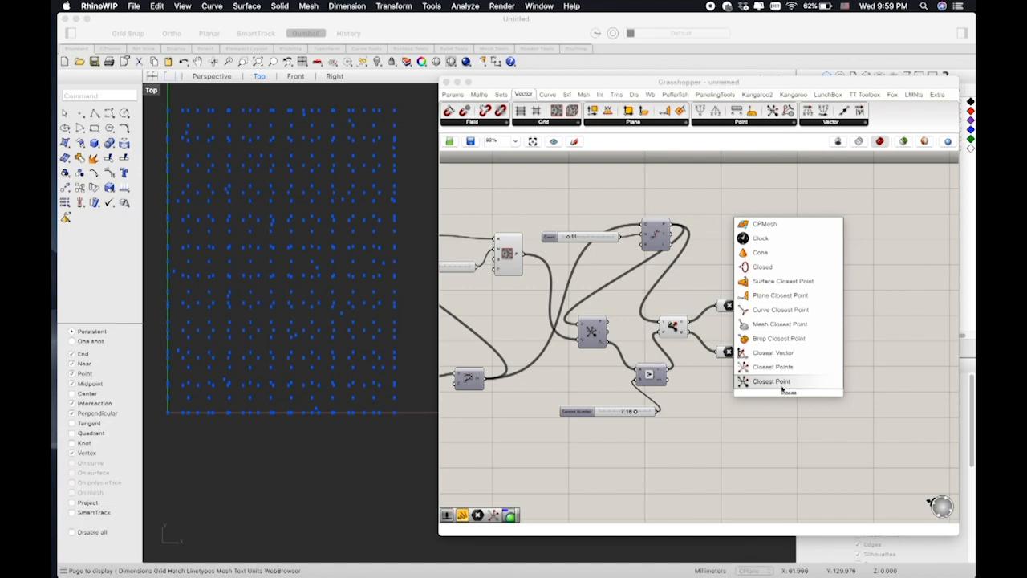
left_click(781, 386)
right_click_drag(810, 385, 763, 383)
left_click_drag(739, 393, 773, 324)
left_click(783, 397)
left_click(763, 357)
- Connect the Point component holding Dispatch's B output to the new Closest Point's point input and line it up with Dispatch
left_click(688, 349)
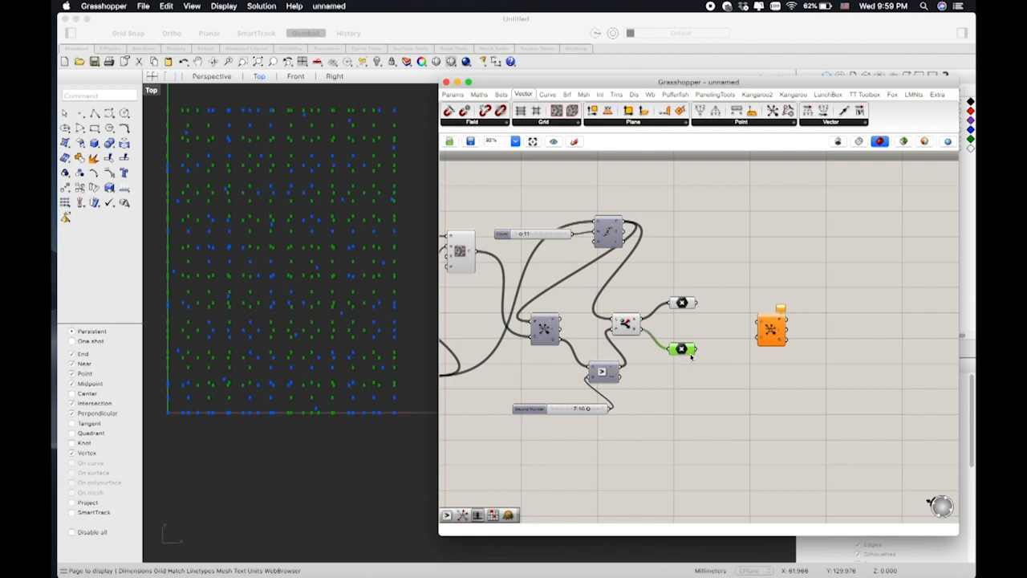
left_click_drag(698, 350, 757, 324)
mouse_move(681, 349)
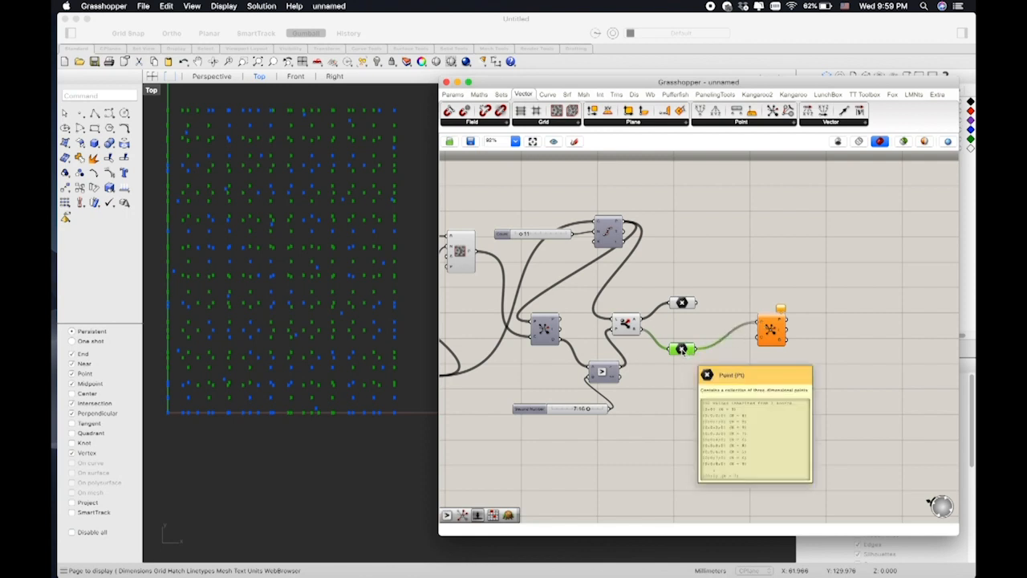
left_click_drag(681, 349, 684, 329)
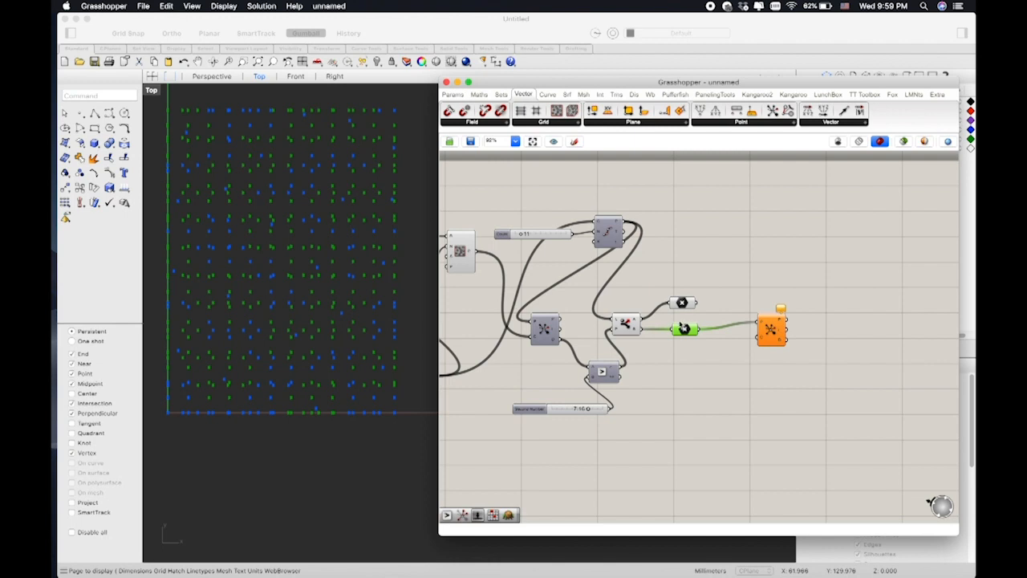
left_click(681, 302)
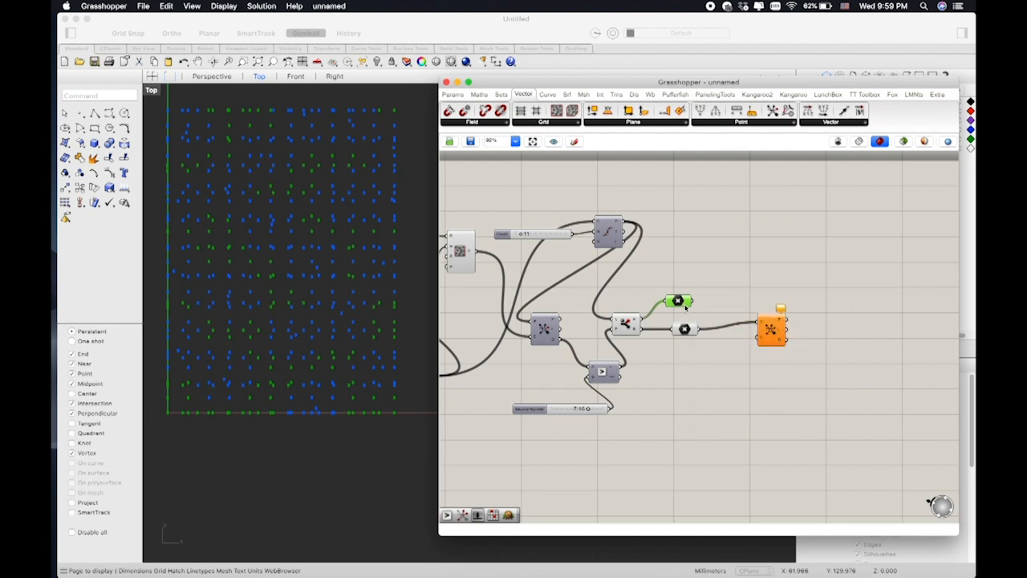
- Connect the Point component holding Dispatch's A output to the second Closest Point's cloud input and flatten that input
mouse_move(686, 305)
left_click_drag(695, 306, 761, 334)
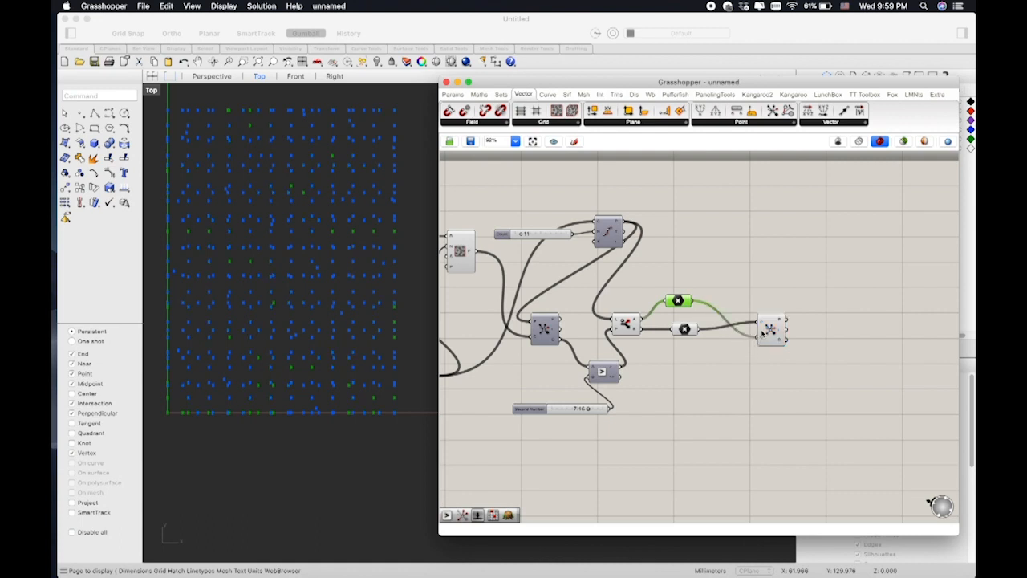
right_click(763, 336)
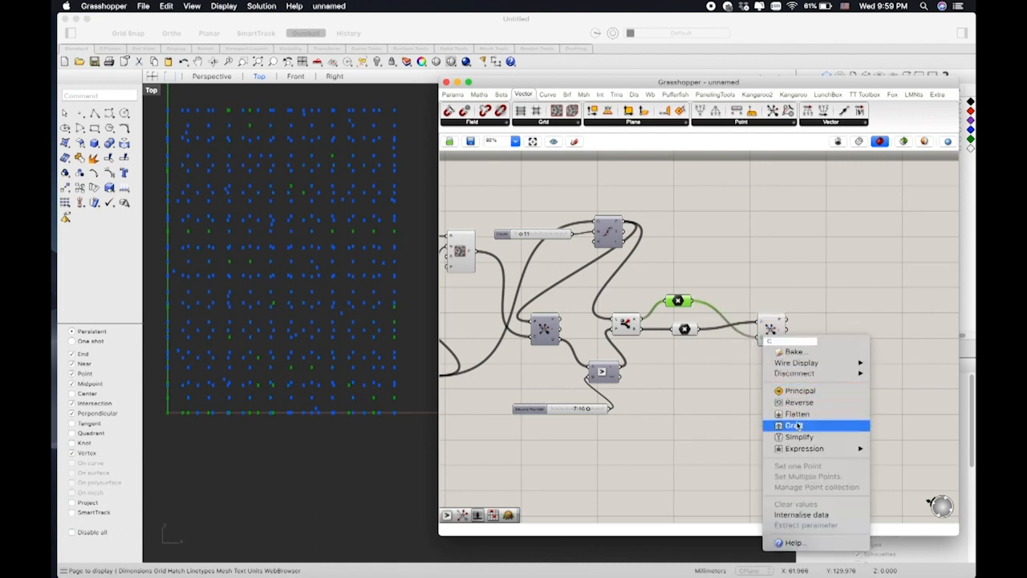
left_click(794, 415)
left_click(768, 330)
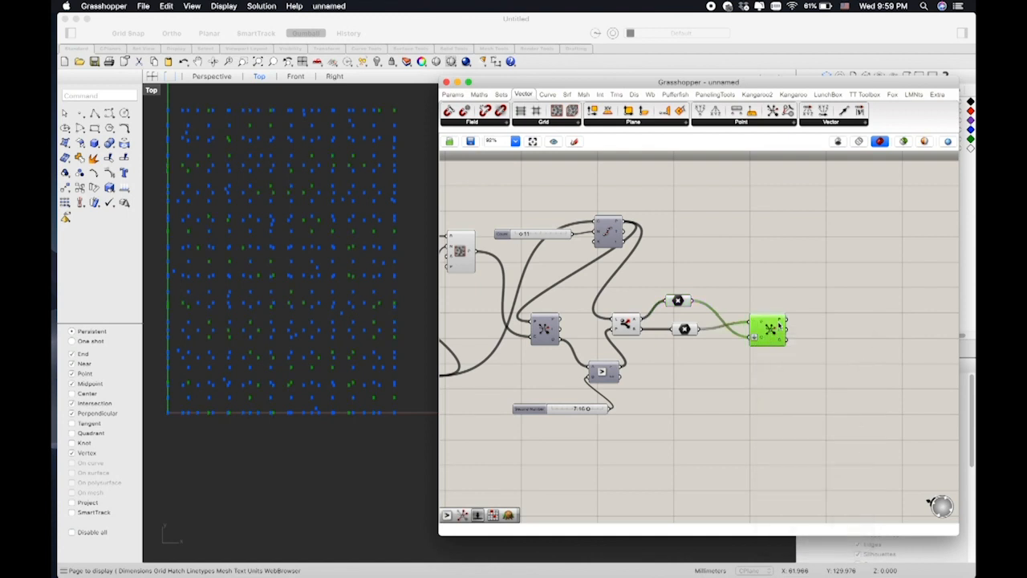
left_click_drag(772, 323, 772, 330)
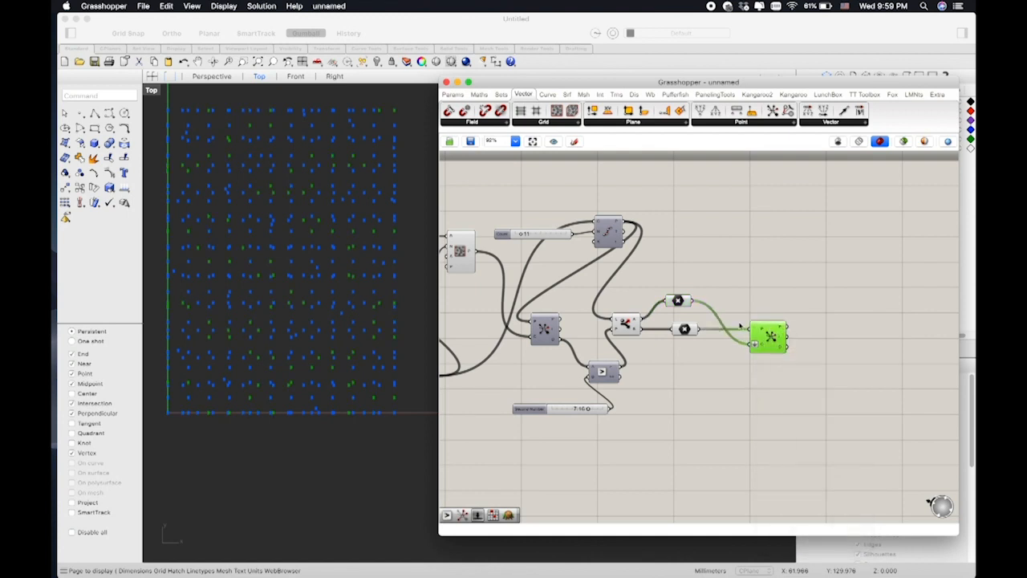
- Move the Point component holding Dispatch's A output below the other Point component and align the pair beside Closest Point
left_click_drag(678, 300, 690, 348)
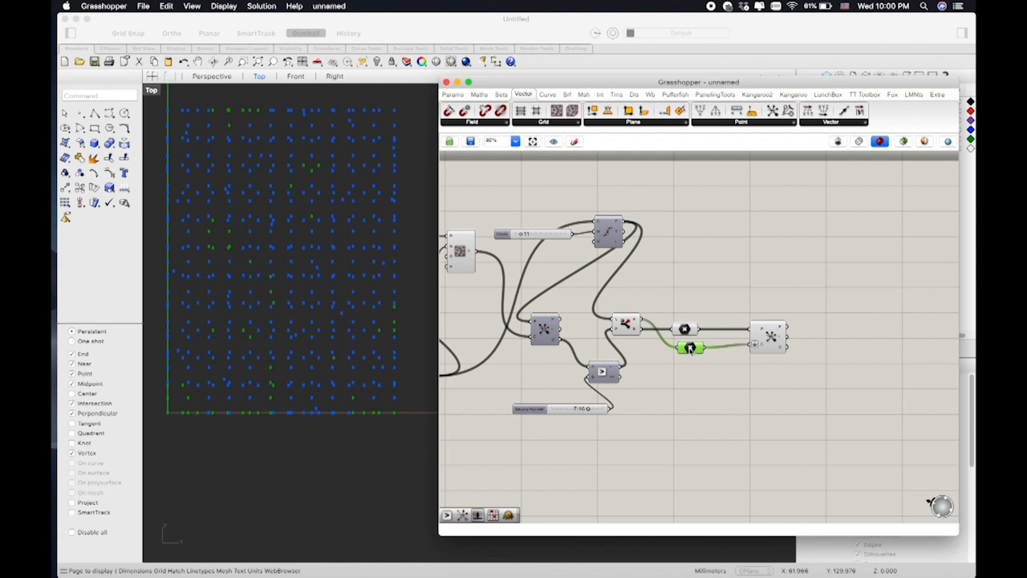
left_click(684, 328)
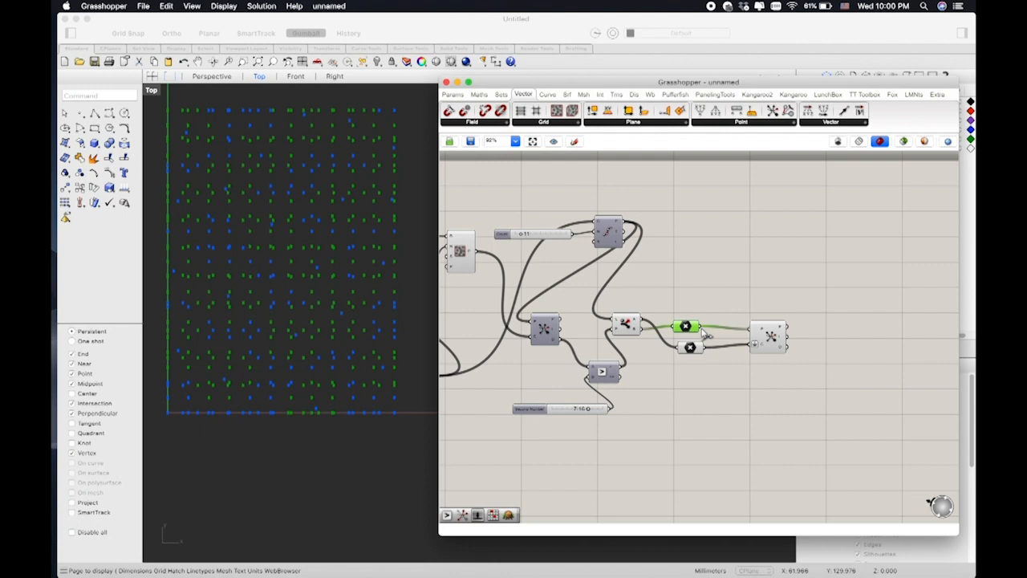
mouse_move(698, 328)
left_click(692, 348)
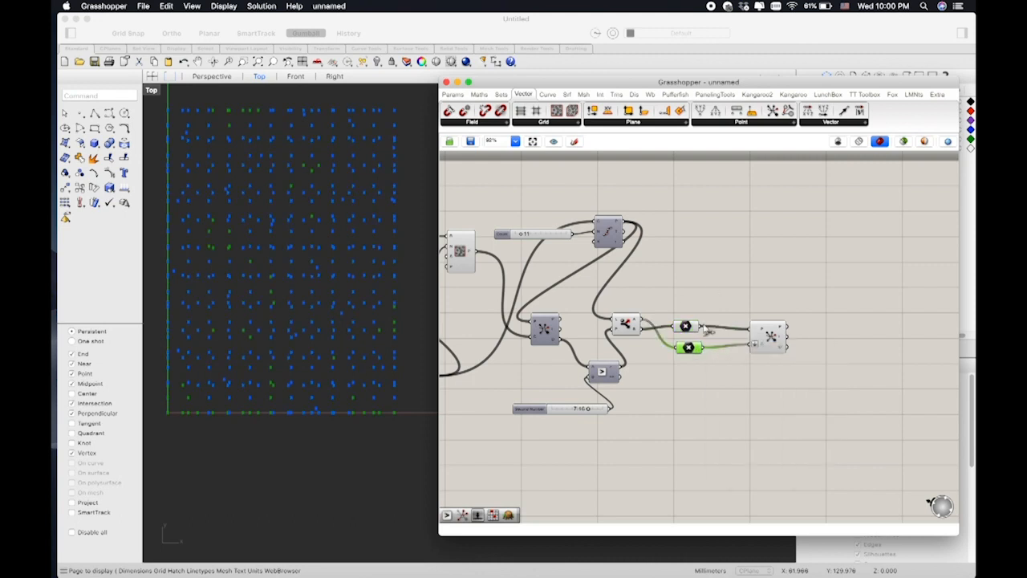
- Examine the dispatched point groups and the second Closest Point's closest-point output
left_click(706, 217)
left_click(770, 337)
left_click(784, 377)
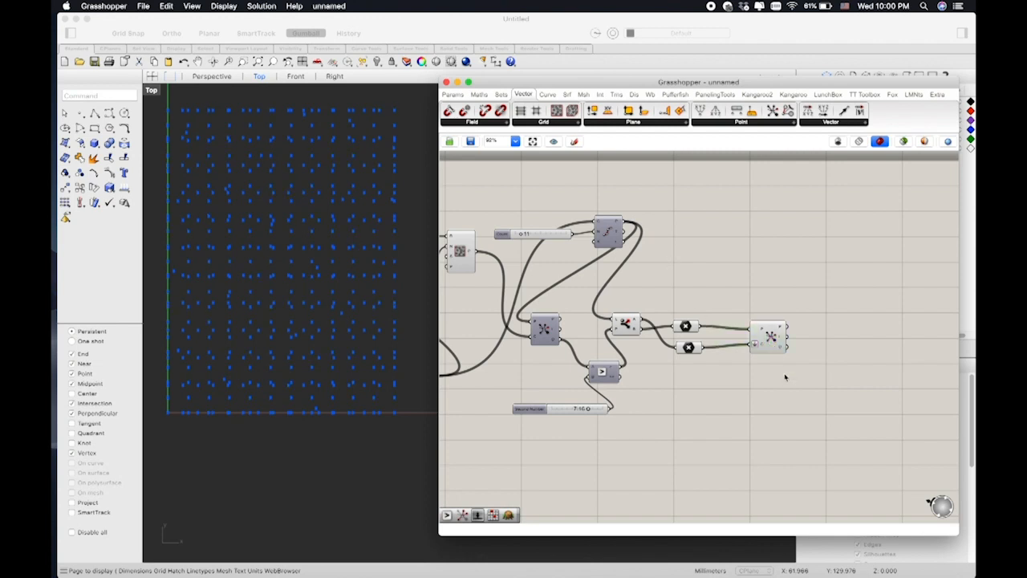
left_click(626, 323)
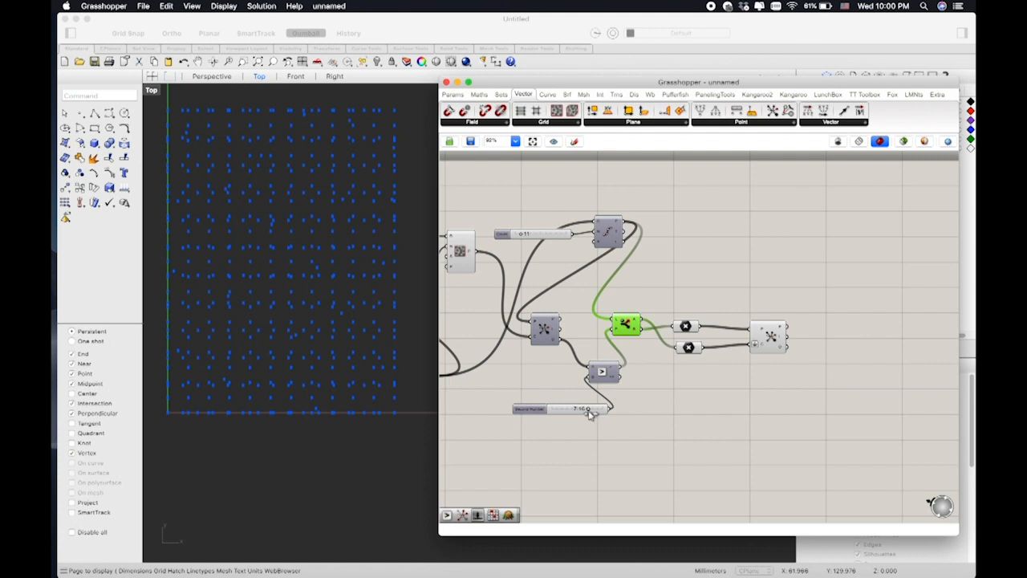
left_click(688, 328)
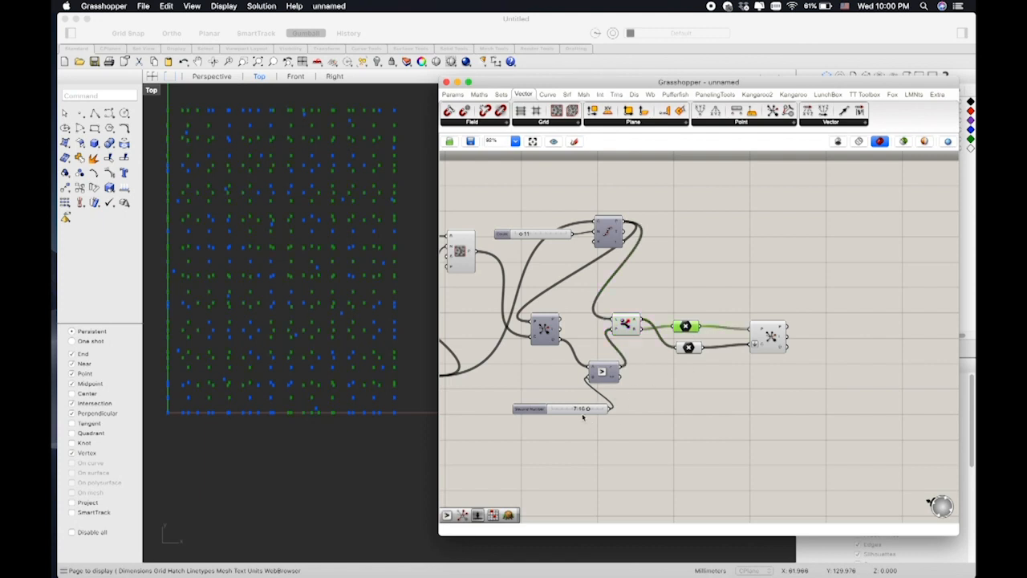
left_click(767, 377)
mouse_move(783, 329)
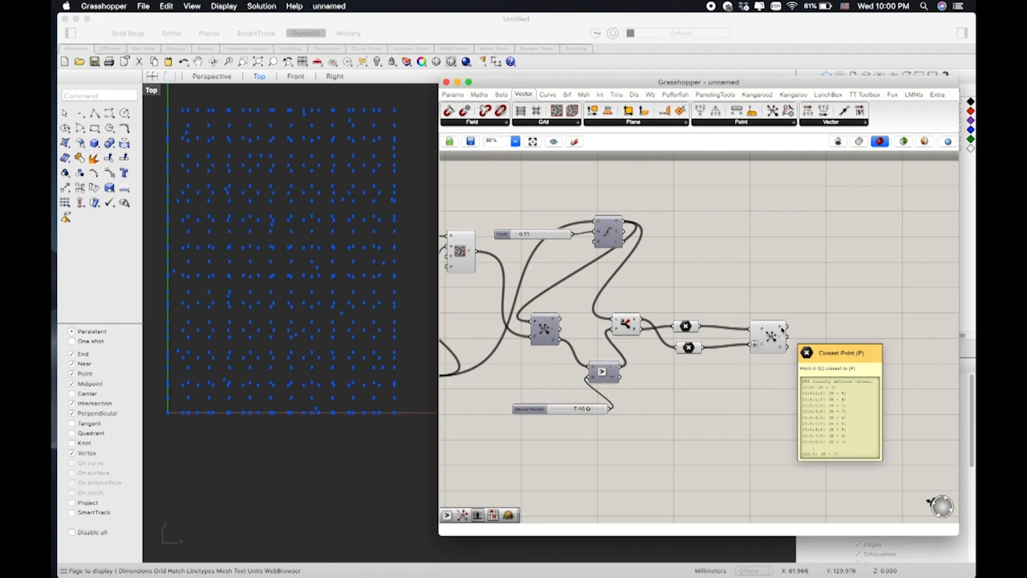
mouse_move(635, 333)
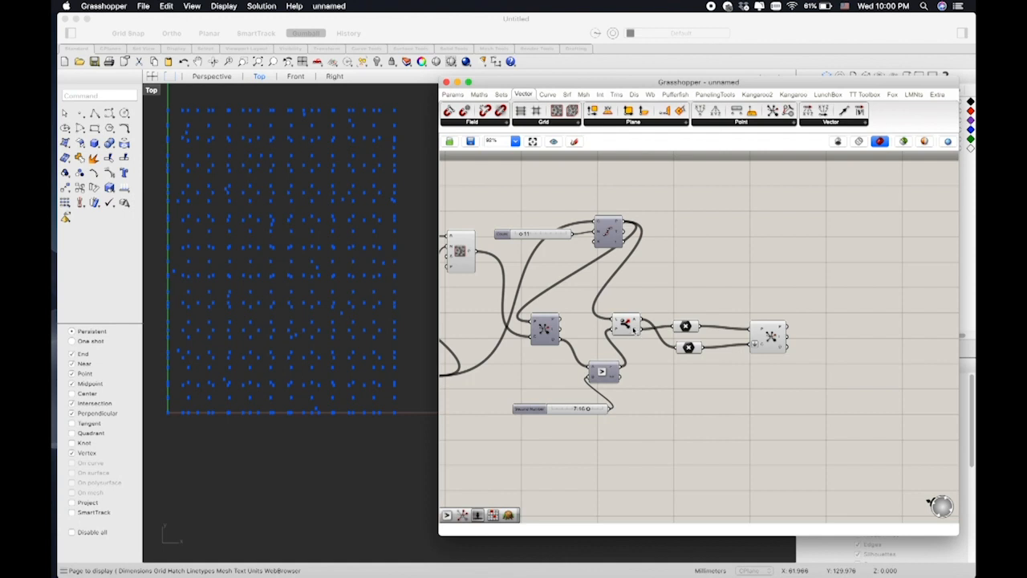
- Add a Replace Items component above the second Closest Point and connect Divide Curve's points output to its list input
right_click_drag(645, 306, 643, 336)
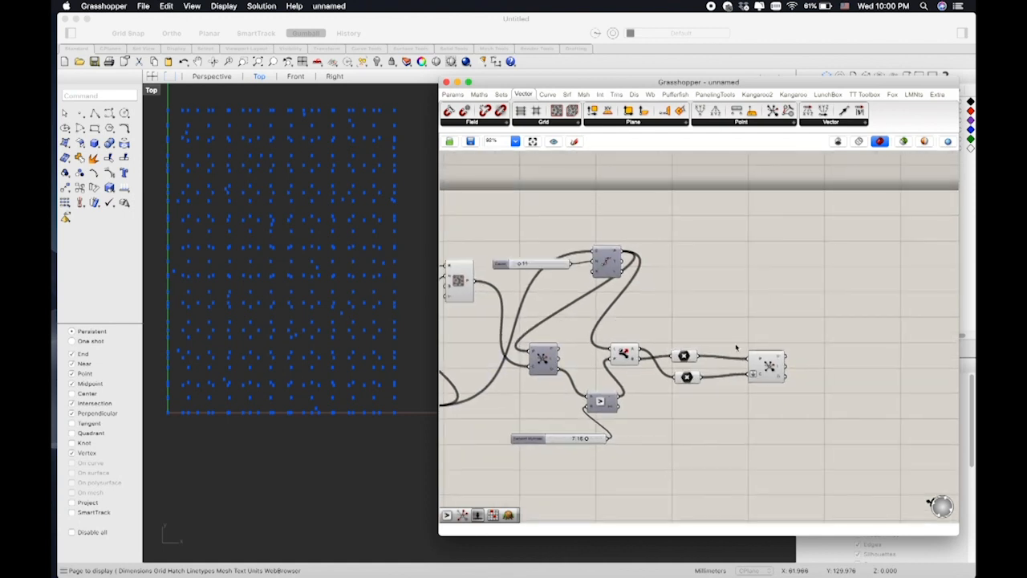
double_click(766, 307)
type("replac")
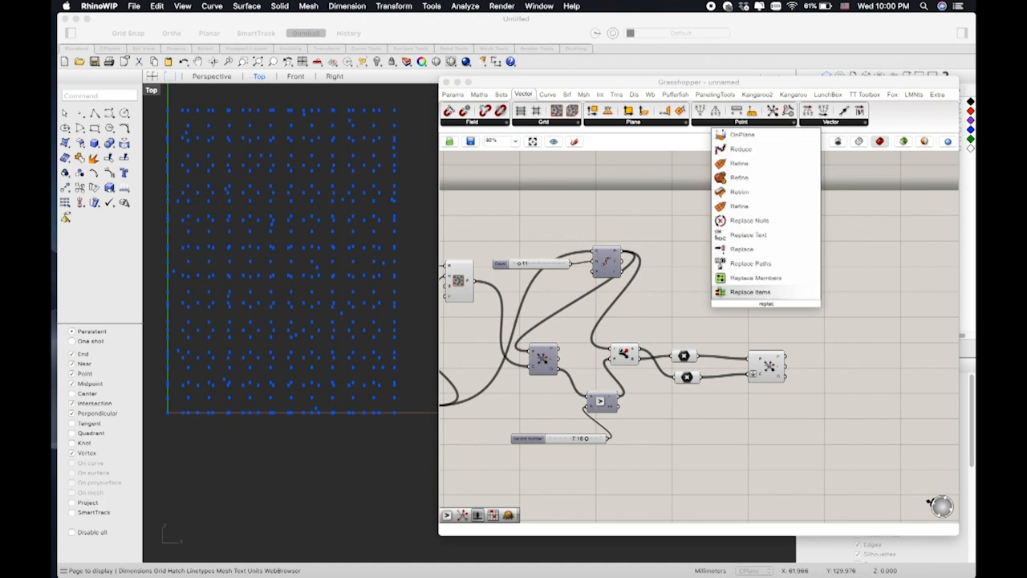
key("Return")
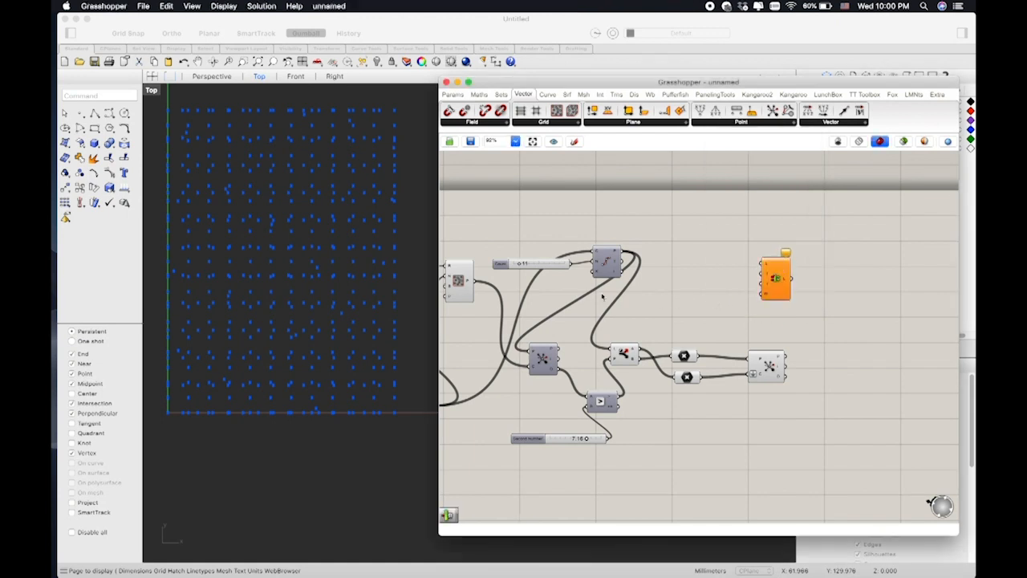
right_click_drag(531, 288, 549, 300)
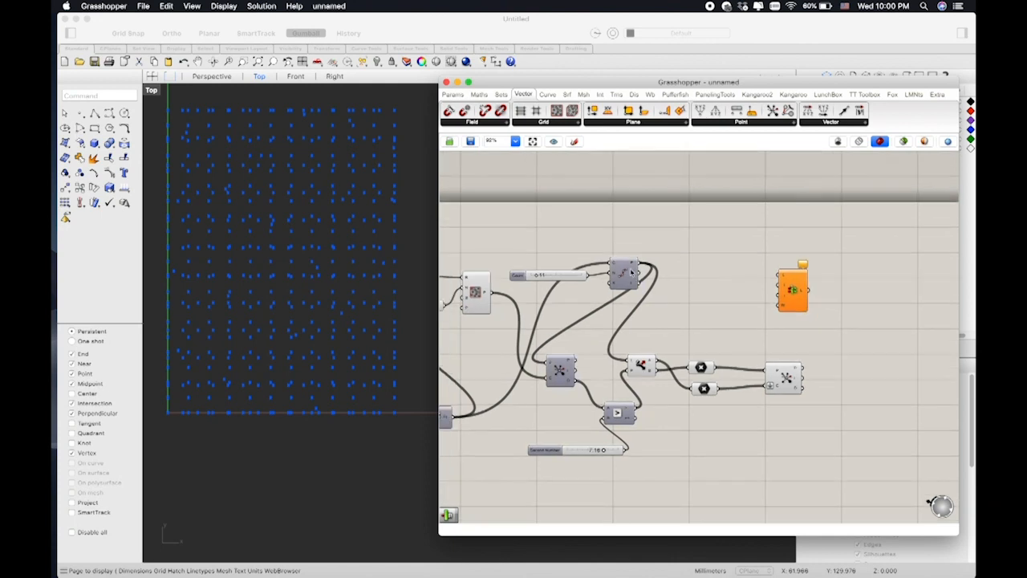
left_click_drag(659, 269, 790, 276)
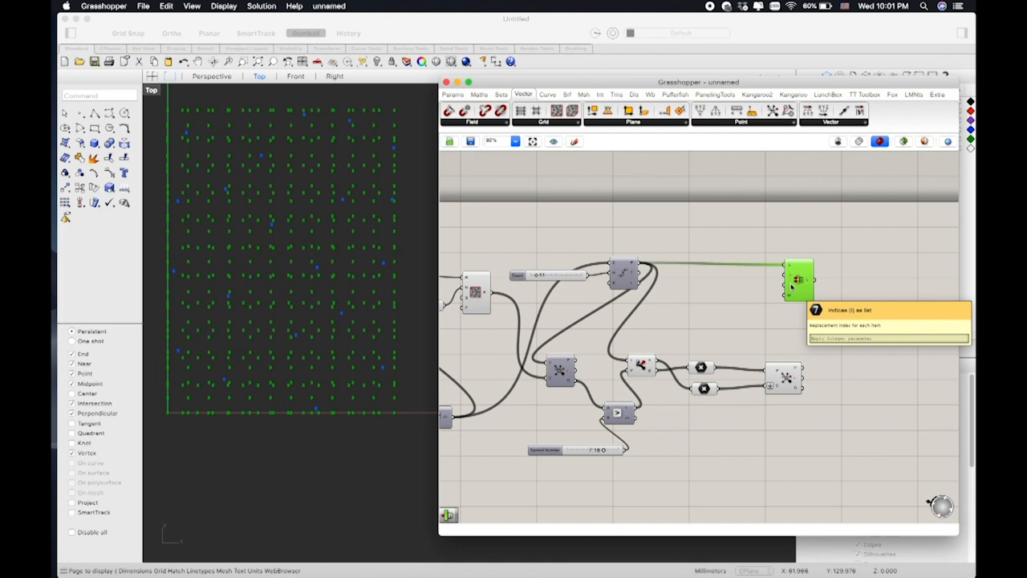
left_click_drag(806, 281, 814, 279)
left_click(759, 310)
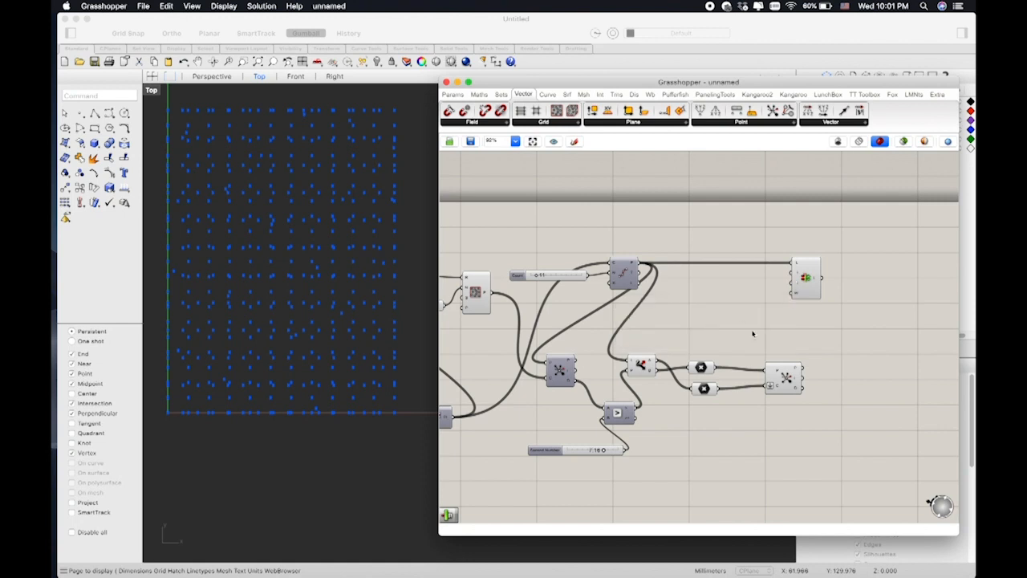
- Add an Item Index component between Divide Curve and Replace Items
double_click(696, 308)
type("item")
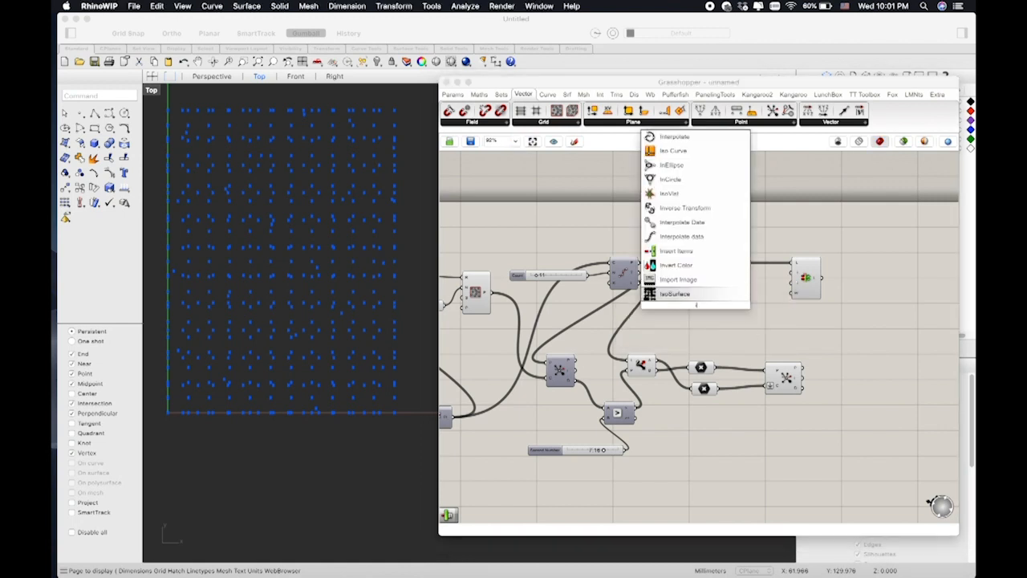
type("em inde")
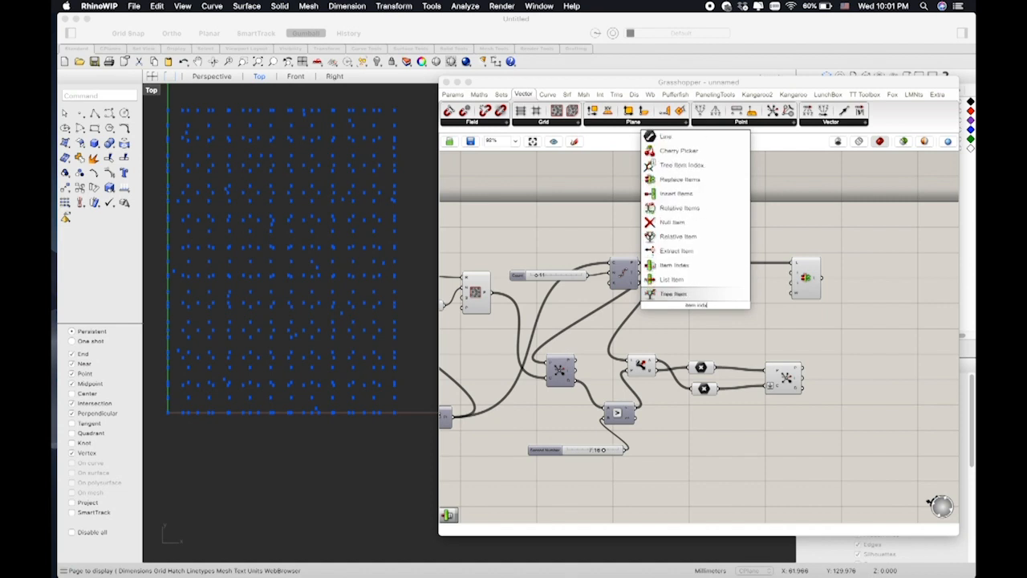
key("BackSpace")
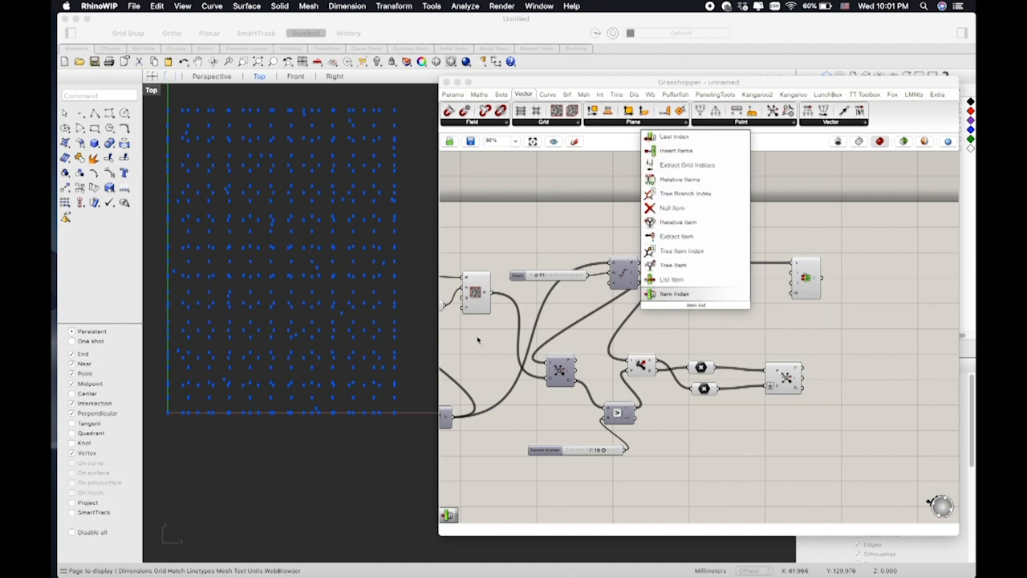
left_click(674, 295)
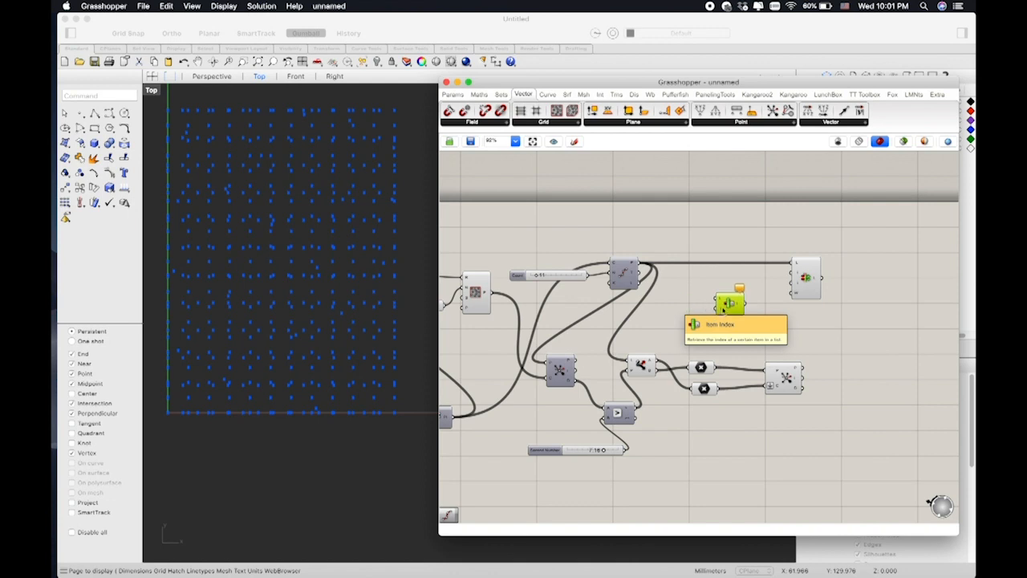
right_click_drag(688, 305, 662, 299)
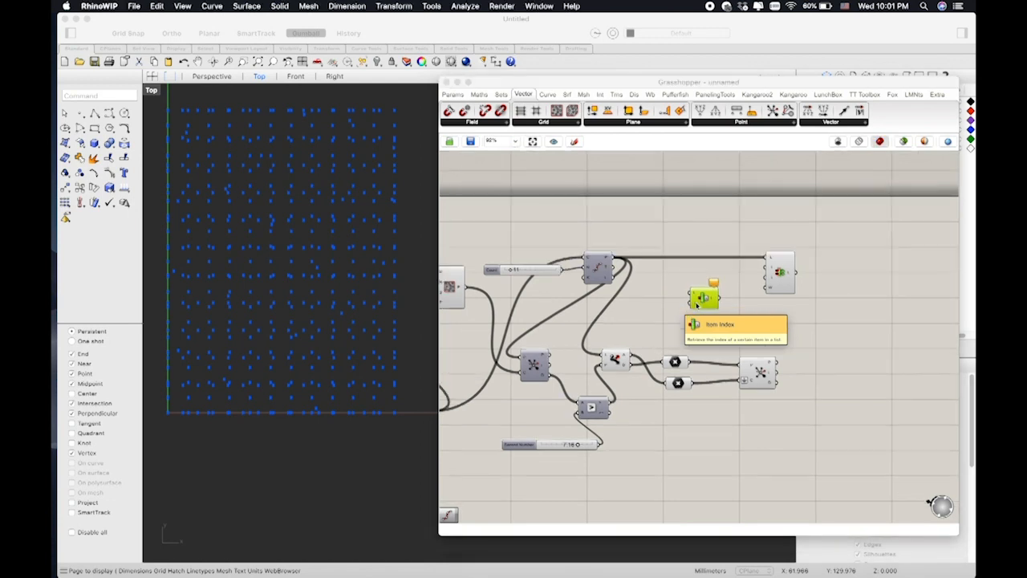
- Connect Divide Curve's points to Item Index's list input and Dispatch's B output to its item input
left_click(690, 304)
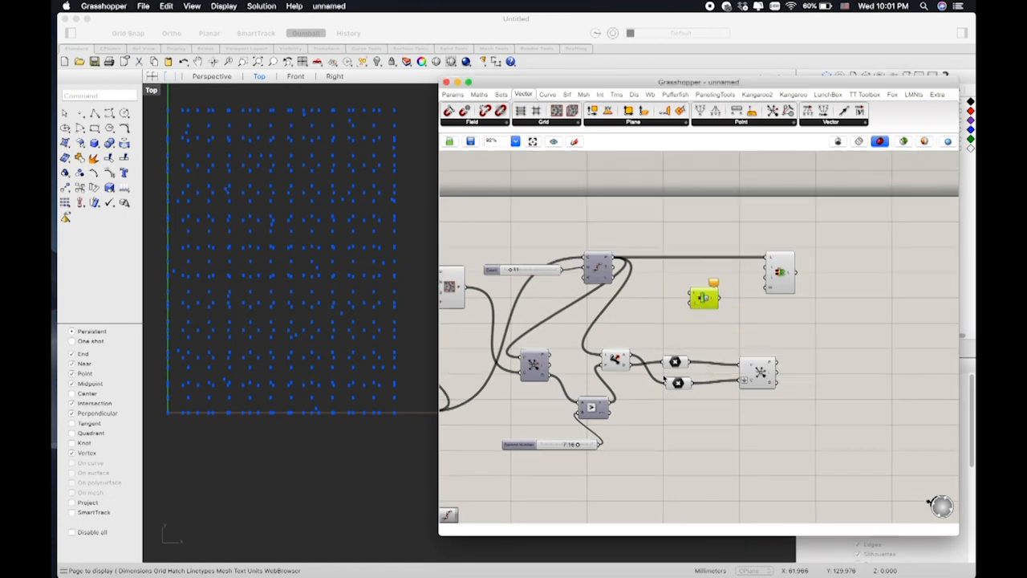
left_click_drag(631, 363, 693, 308)
left_click_drag(618, 267, 695, 293)
left_click(717, 337)
- Connect the second Closest Point's point output to Replace Items' items input and Item Index's output to its indices input
scroll(762, 321, "up", 1)
left_click_drag(761, 290, 776, 377)
left_click_drag(721, 313, 762, 295)
left_click(775, 294)
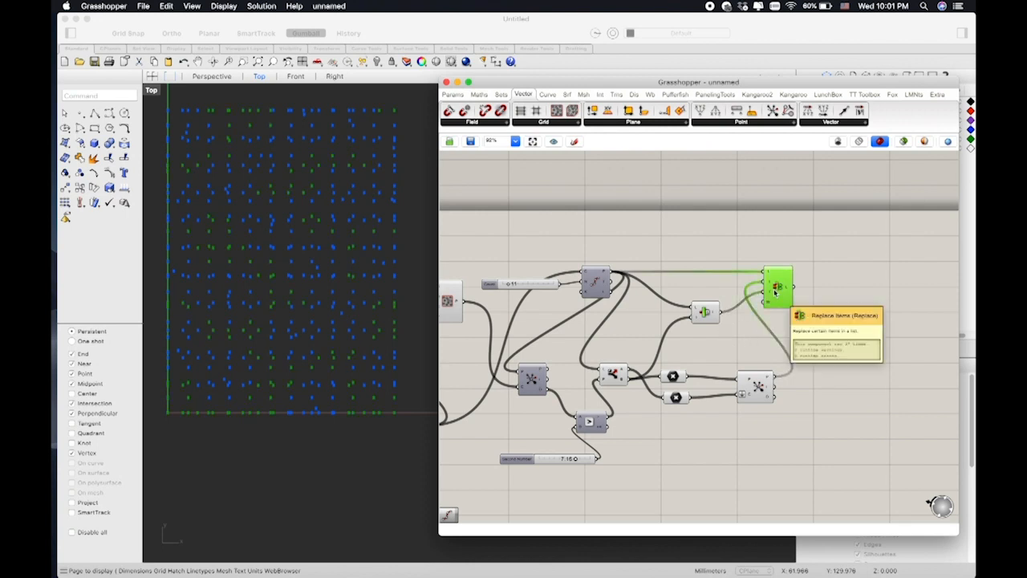
right_click_drag(880, 354, 827, 356)
left_click(710, 445)
- Add a PolyLine component after Replace Items and connect the replaced list to its vertices input
right_click_drag(779, 391, 732, 393)
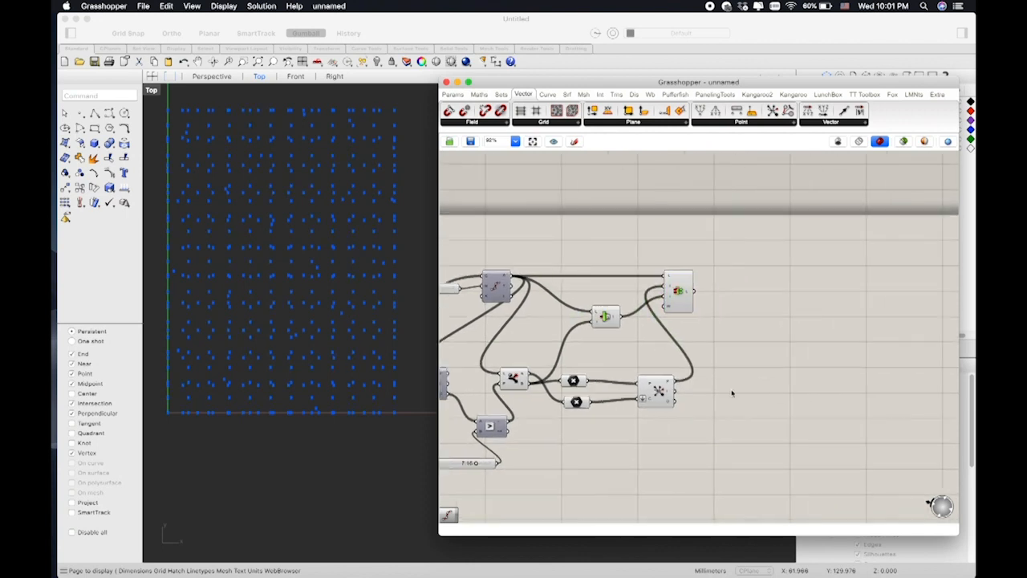
double_click(732, 390)
type("polyline")
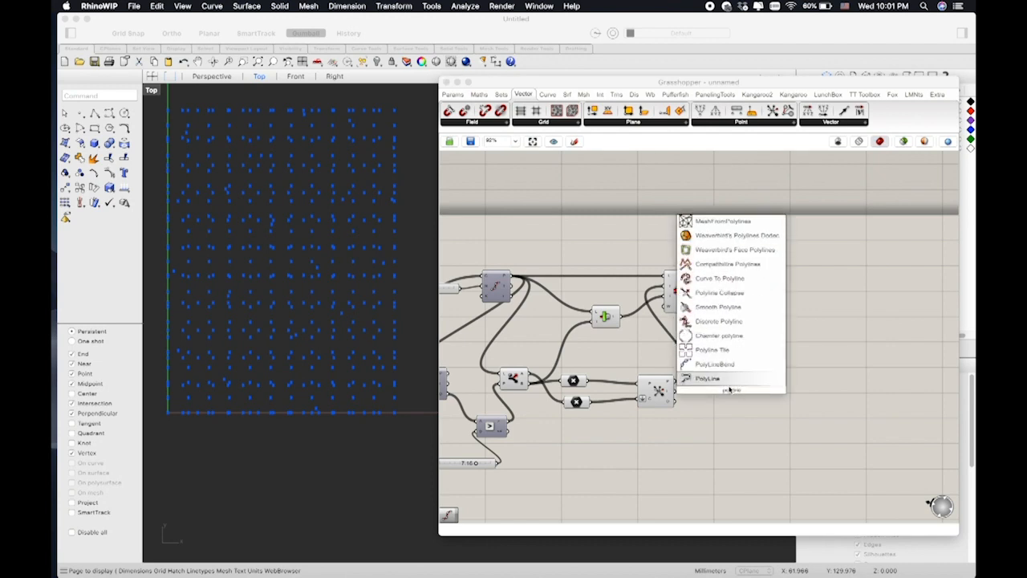
key("Return")
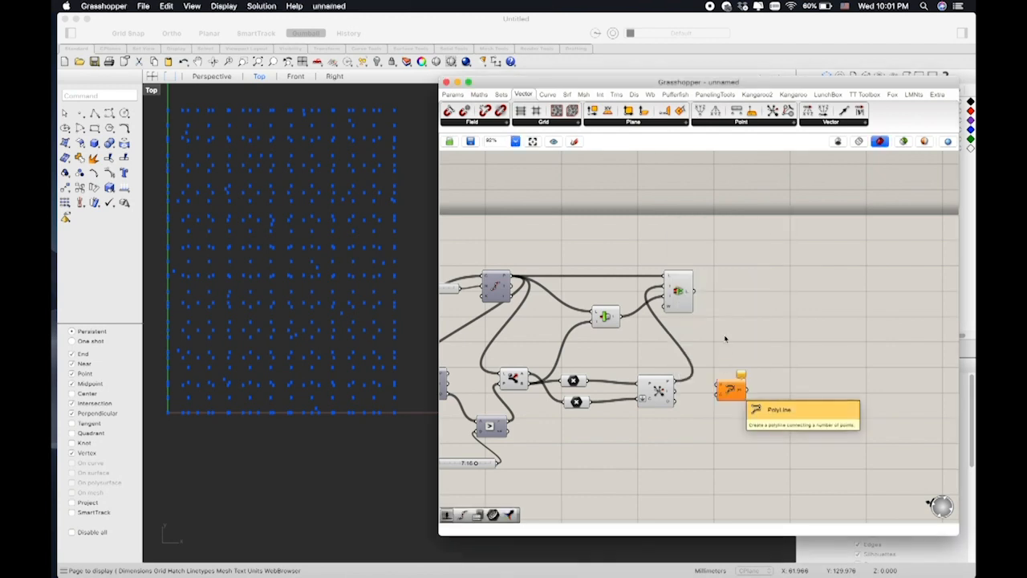
left_click_drag(699, 297, 743, 292)
- Turn off the preview of the components from Dispatch through Replace Items and highlight the PolyLine result in the viewport
left_click_drag(706, 235, 508, 435)
right_click(618, 229)
left_click(635, 249)
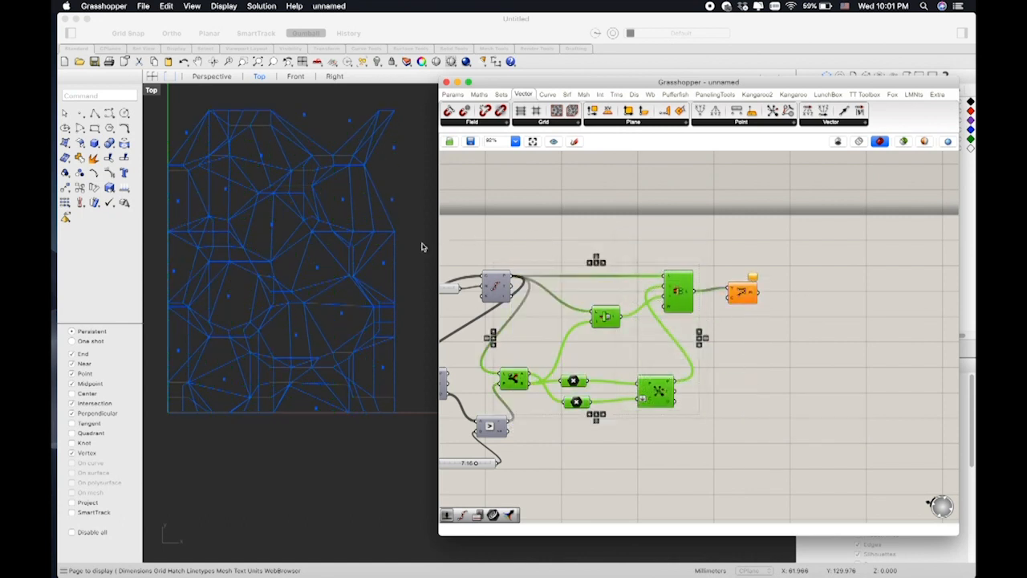
right_click_drag(283, 200, 275, 222)
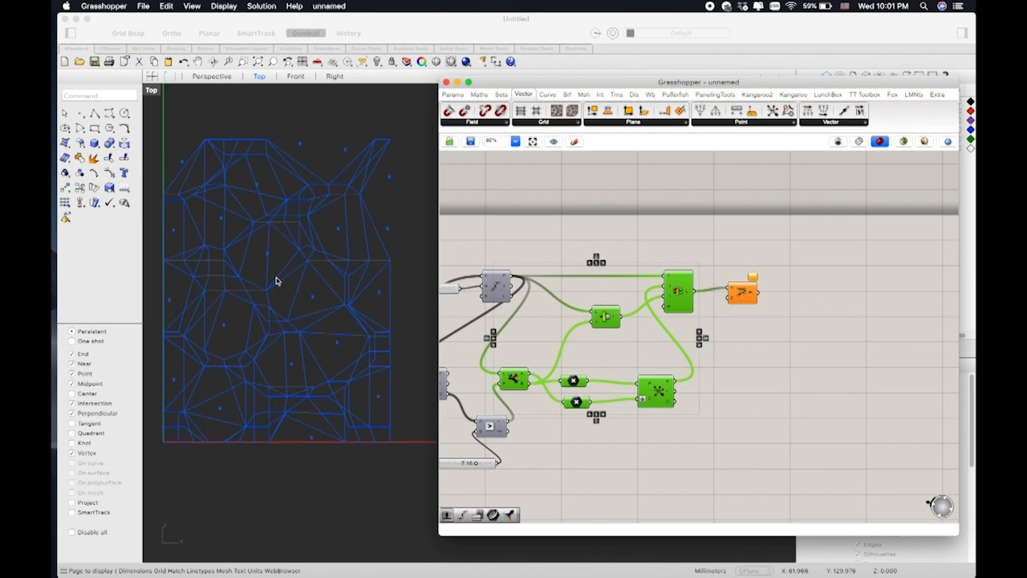
mouse_move(263, 259)
right_mouse_down()
mouse_move(298, 256)
mouse_move(274, 263)
right_mouse_up()
left_click(752, 297)
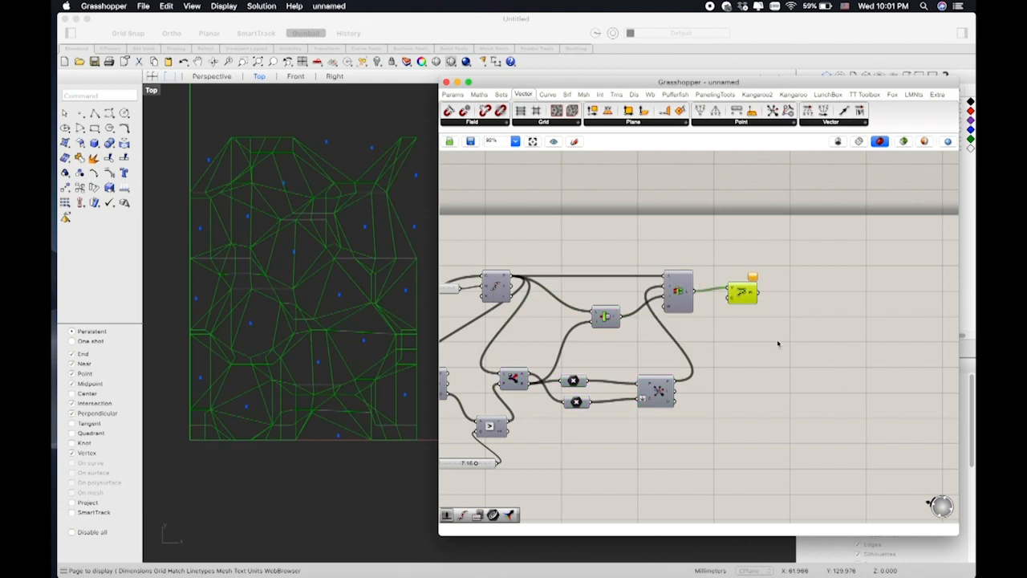
- Add a Divide Curve component after PolyLine and connect the polyline output to its curve input
double_click(778, 343)
left_click(838, 388)
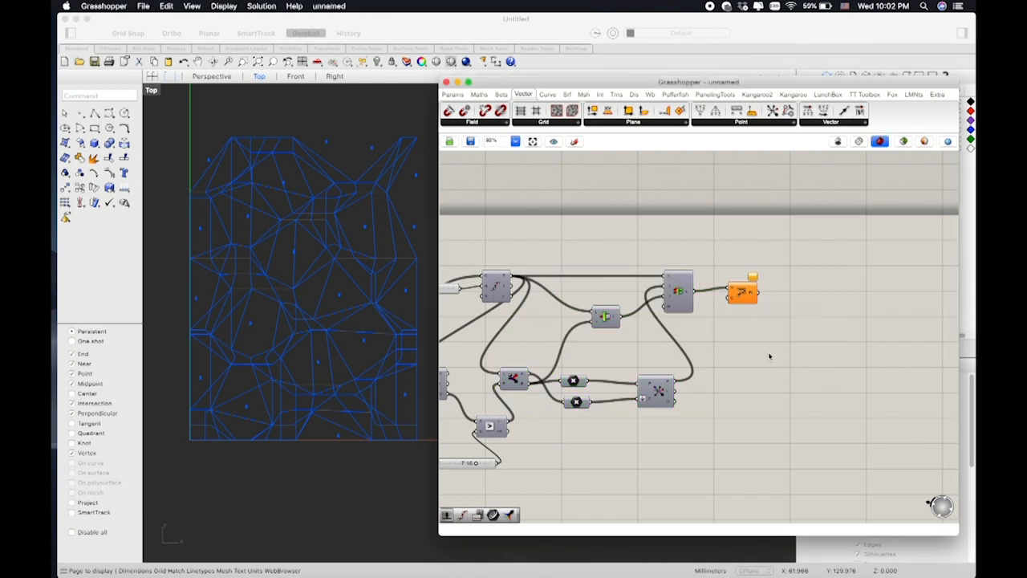
right_click_drag(765, 345, 741, 340)
double_click(759, 340)
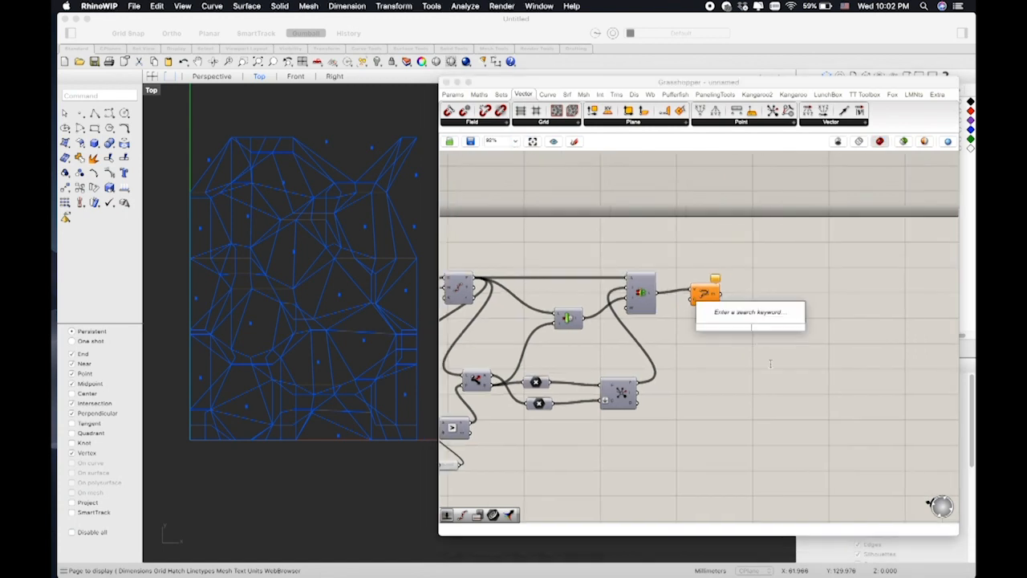
type("divide")
key("Return")
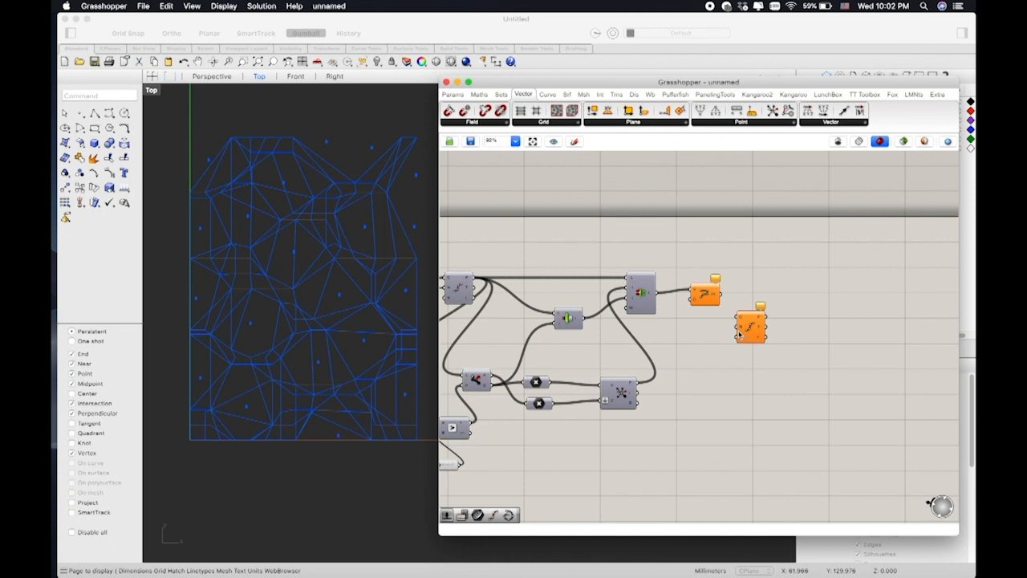
left_click_drag(722, 295, 759, 311)
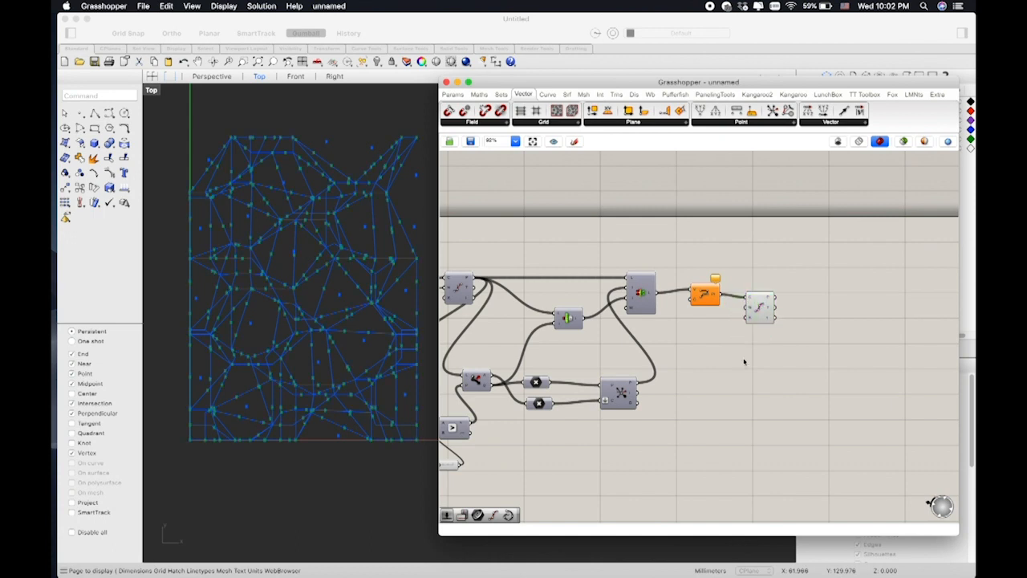
- Add a number slider set to 7 and connect it to the count input of the new Divide Curve component after PolyLine
double_click(743, 358)
double_click(743, 382)
type("7")
key("Return")
left_click_drag(748, 308, 790, 386)
left_click_drag(726, 382, 687, 332)
left_click_drag(760, 308, 769, 299)
left_click_drag(710, 336, 712, 324)
left_click(759, 324)
right_click_drag(759, 324, 714, 331)
- Add an Interpolate curve component and connect the new Divide Curve's points output to its vertices input
double_click(779, 321)
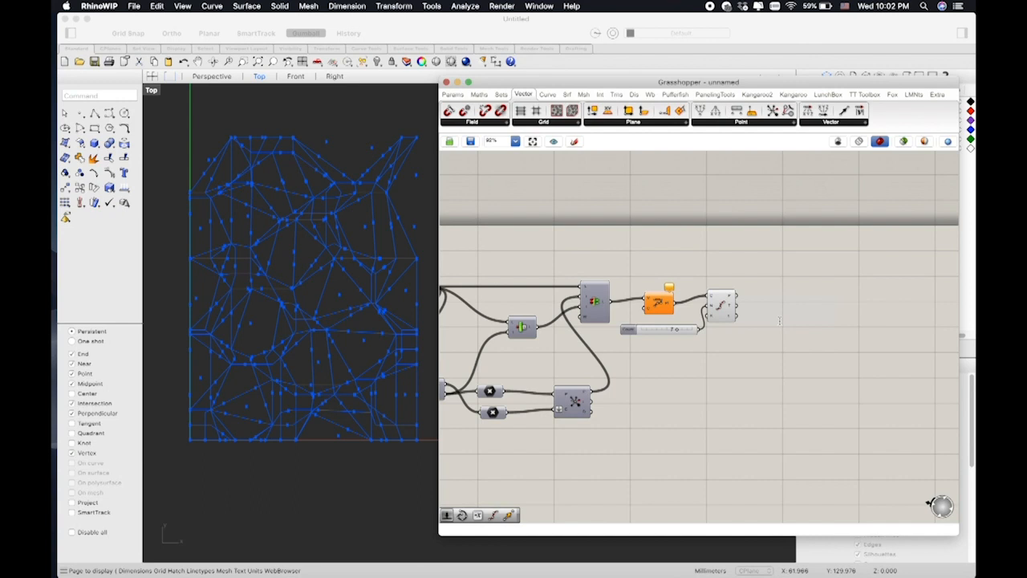
type("interpolate")
left_click(754, 310)
left_click_drag(738, 296, 800, 316)
left_click(749, 358)
- Turn off the preview of PolyLine and its Divide Curve, and align the Interpolate component with them
left_click_drag(742, 238, 659, 321)
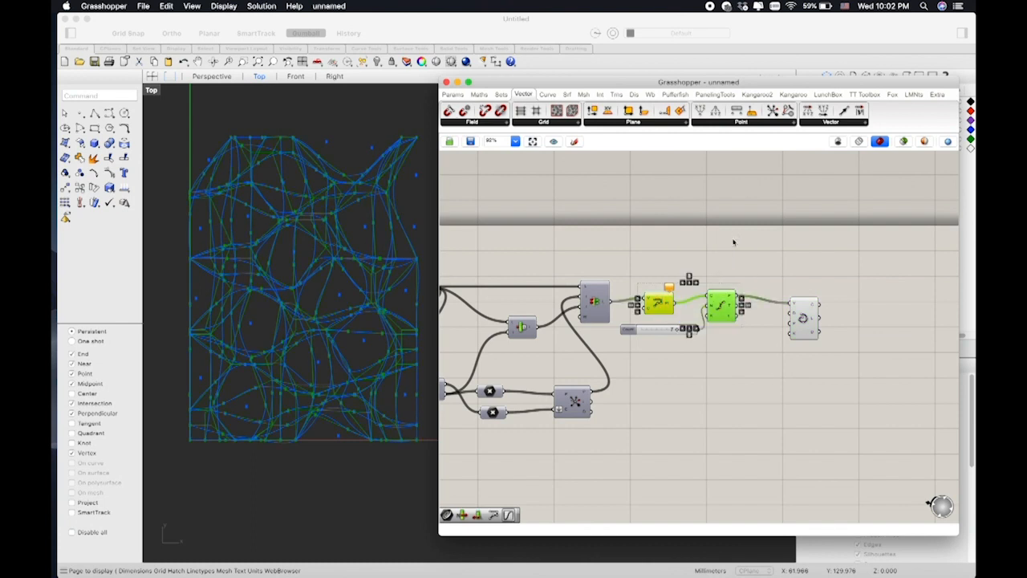
right_click(732, 241)
left_click(754, 246)
right_click_drag(802, 330, 795, 332)
left_click_drag(798, 330, 799, 320)
left_click(758, 345)
right_click_drag(271, 303, 286, 318)
- Increase the random point count on the Populate 2D slider and set the distance threshold slider to 6.62
right_click_drag(621, 385, 909, 371)
right_click_drag(682, 361, 749, 357)
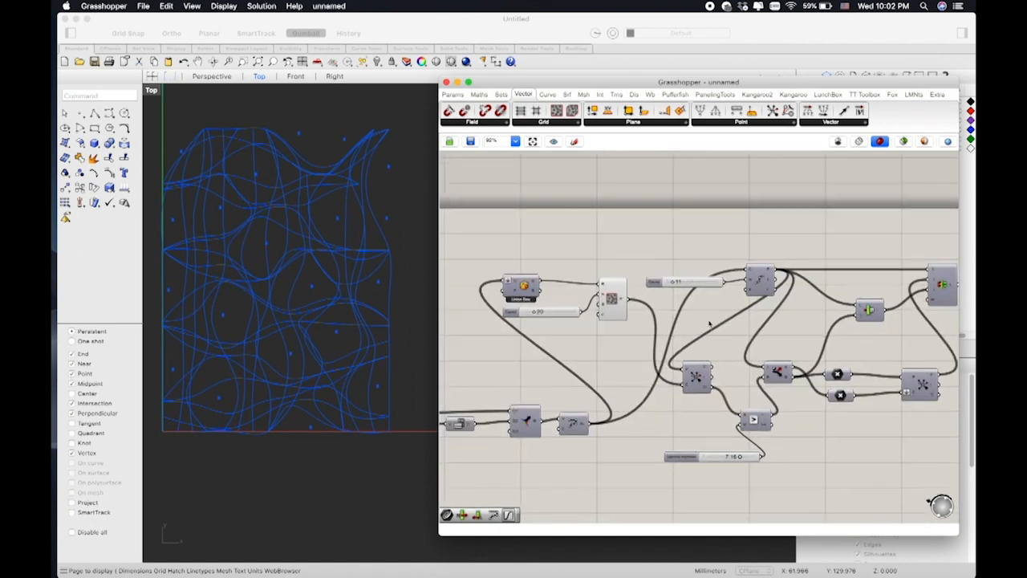
left_click(711, 280)
right_click_drag(712, 314, 693, 315)
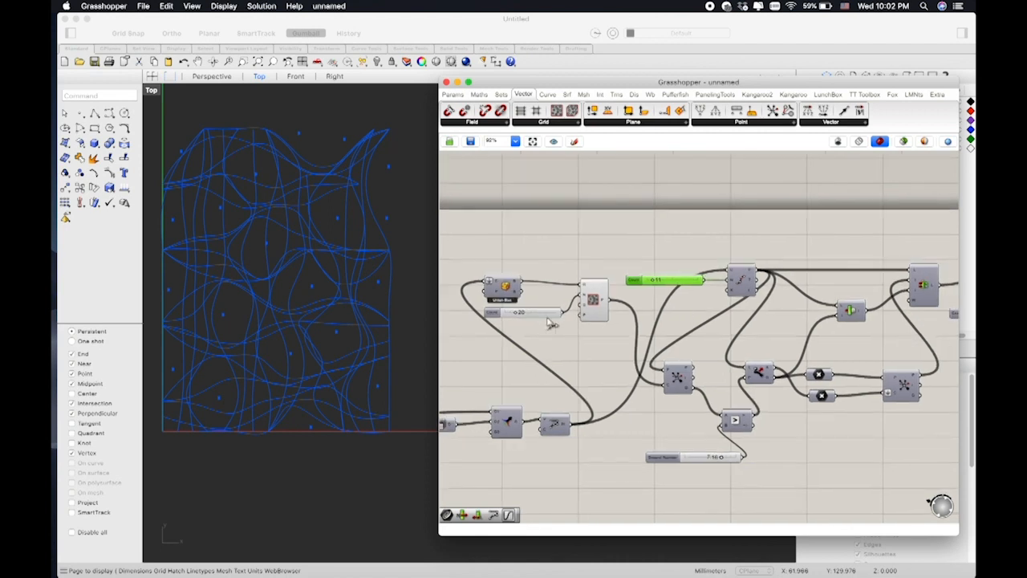
left_click_drag(519, 317, 527, 317)
right_click_drag(491, 392, 633, 314)
right_click_drag(877, 387, 759, 396)
left_click_drag(746, 391, 745, 392)
right_click_drag(697, 398, 890, 404)
mouse_move(691, 403)
right_mouse_down()
mouse_move(860, 425)
mouse_move(725, 402)
right_mouse_up()
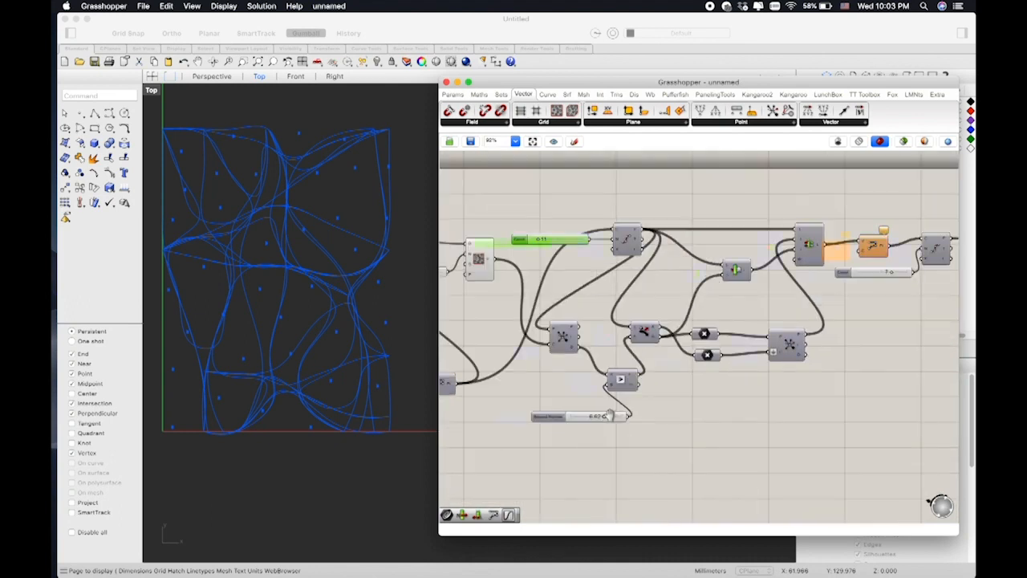
- Move Interpolate closer to the last Divide Curve and the count slider of 11 closer to the first Divide Curve
scroll(610, 415, "right", 10)
left_click_drag(775, 255, 747, 256)
left_click(706, 345)
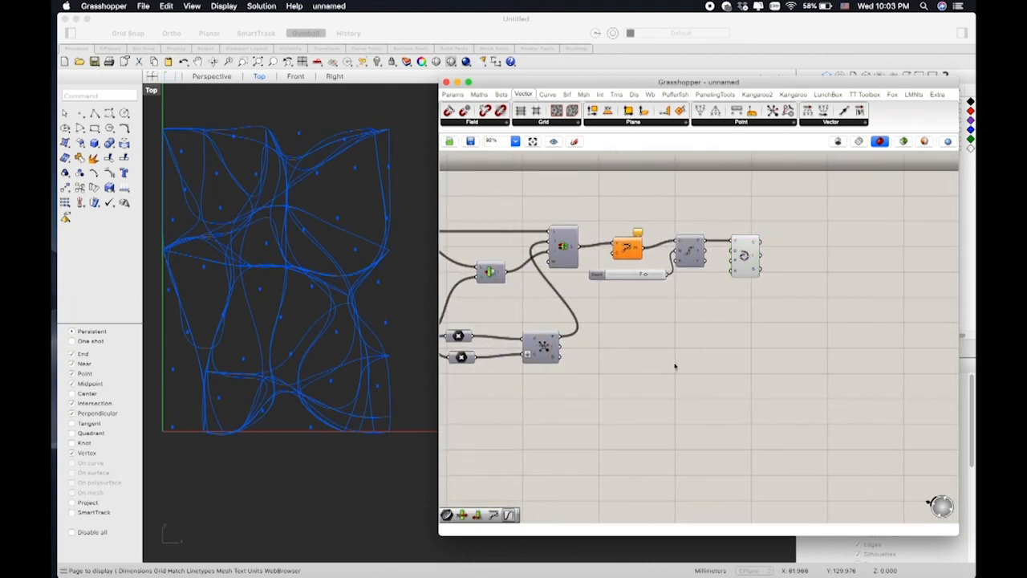
right_click_drag(674, 366, 799, 370)
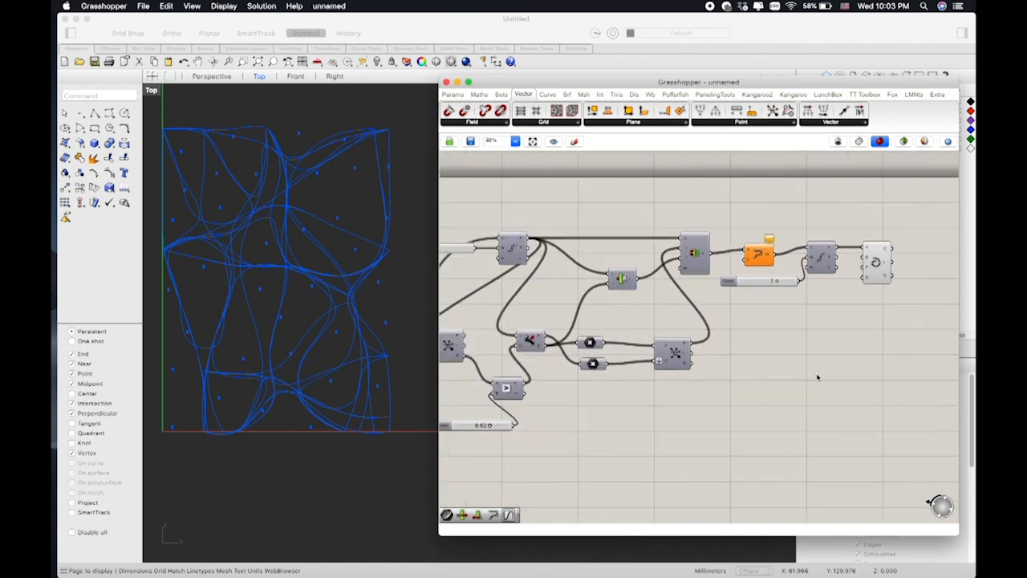
right_click_drag(690, 316, 811, 332)
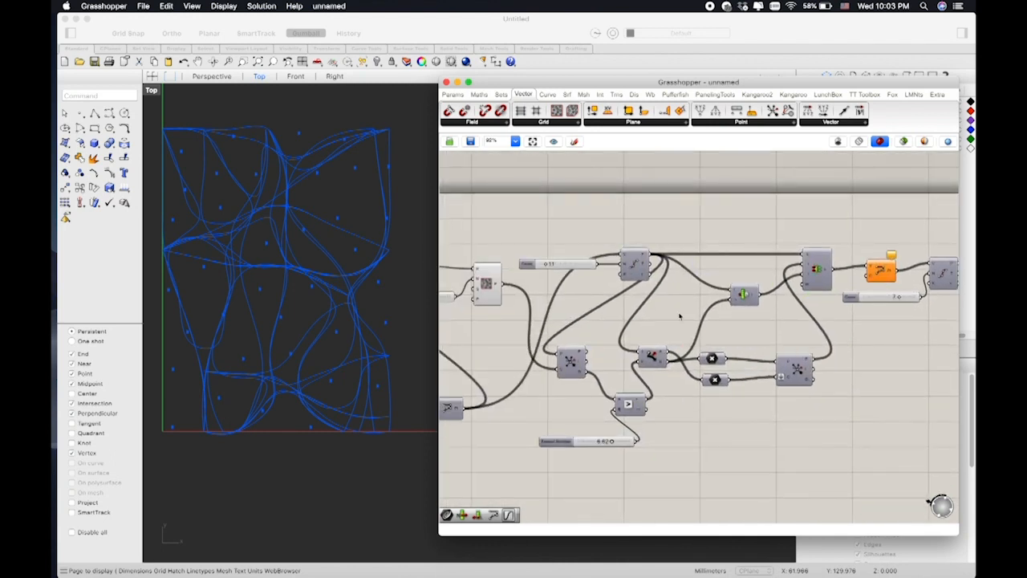
left_click_drag(579, 265, 586, 267)
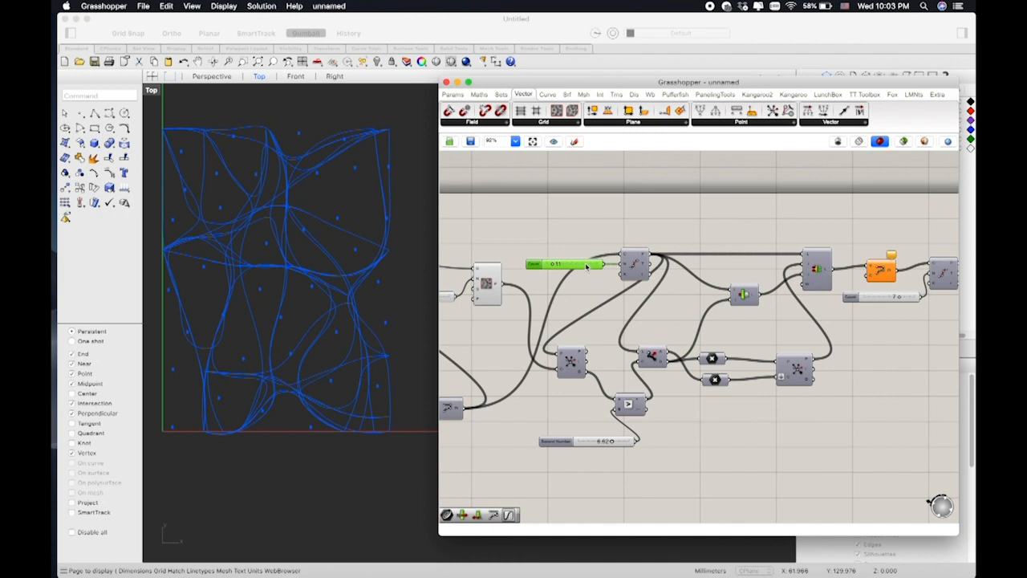
right_click_drag(680, 308, 641, 273)
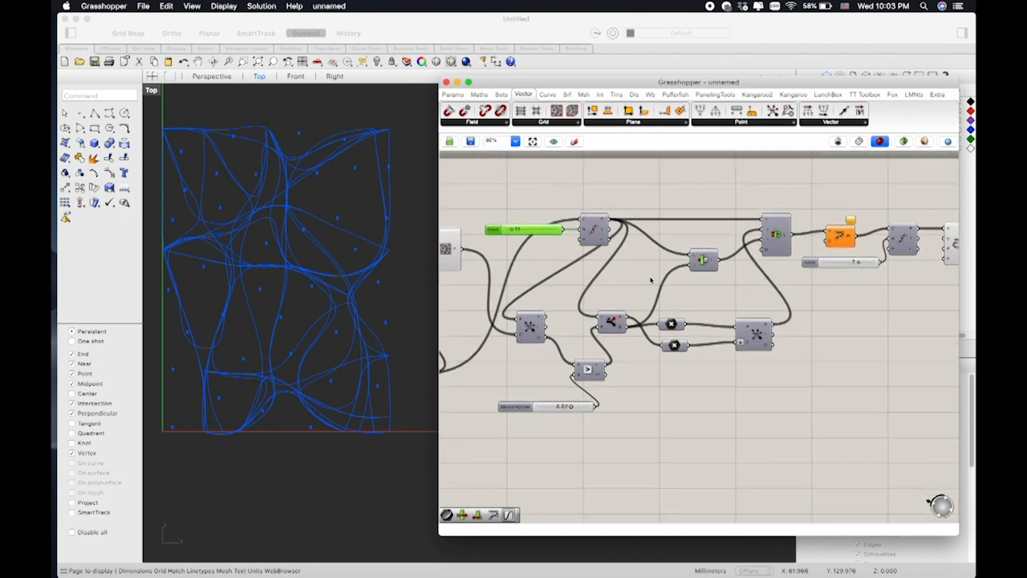